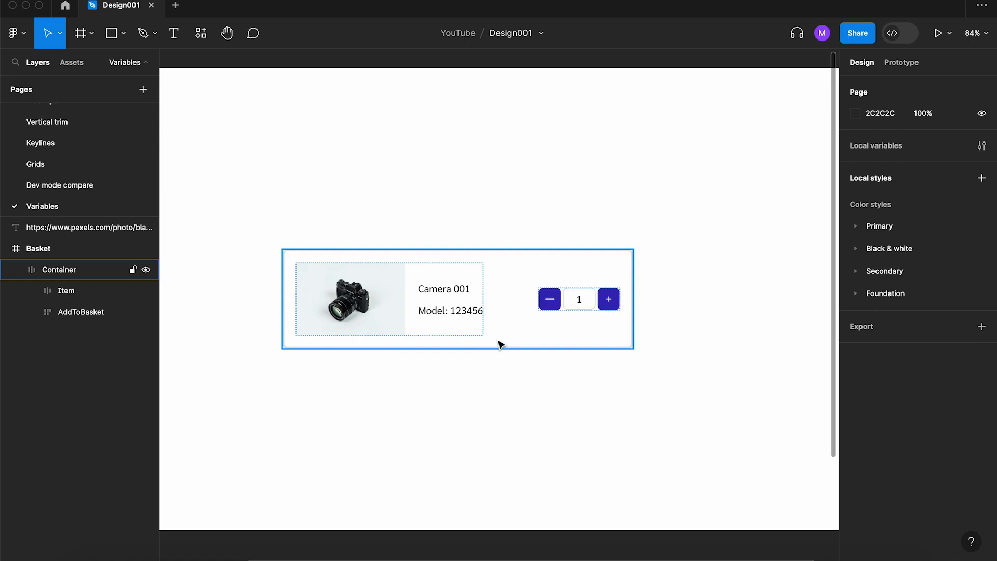
pyautogui.scroll(-10, 500, 345)
pyautogui.hscroll(-5, 500, 344)
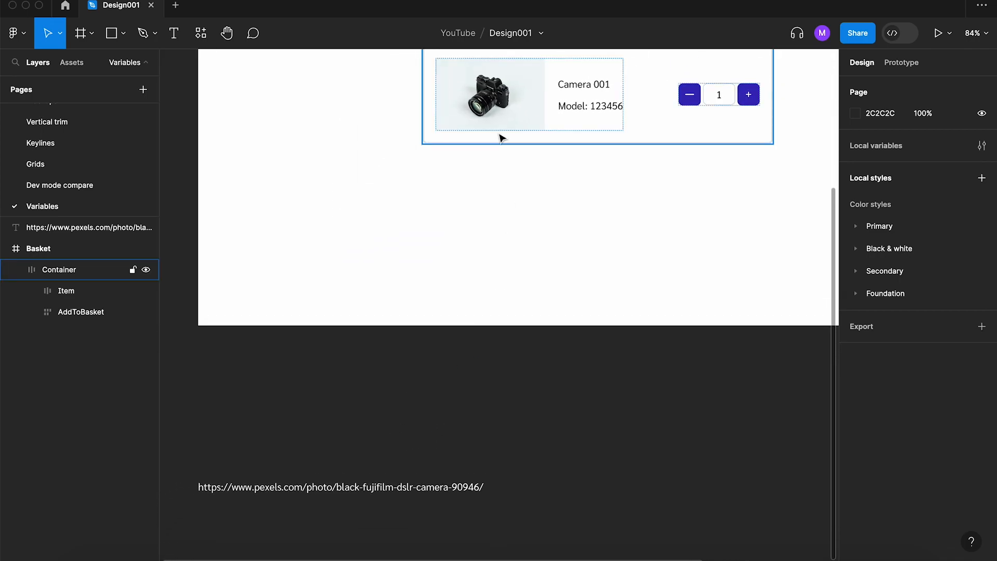
pyautogui.scroll(8, 586, 262)
pyautogui.hscroll(5, 586, 261)
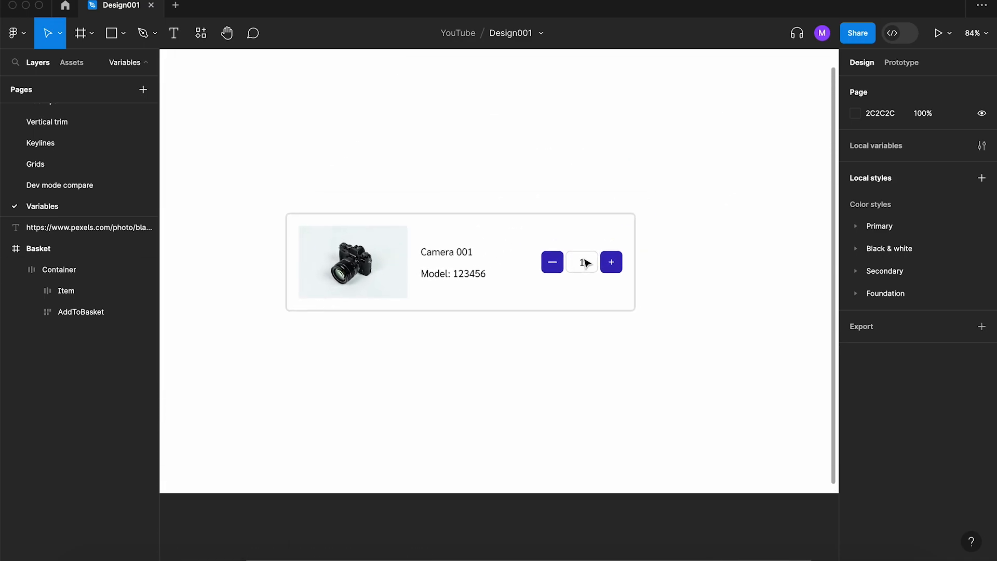
pyautogui.scroll(-3, 557, 405)
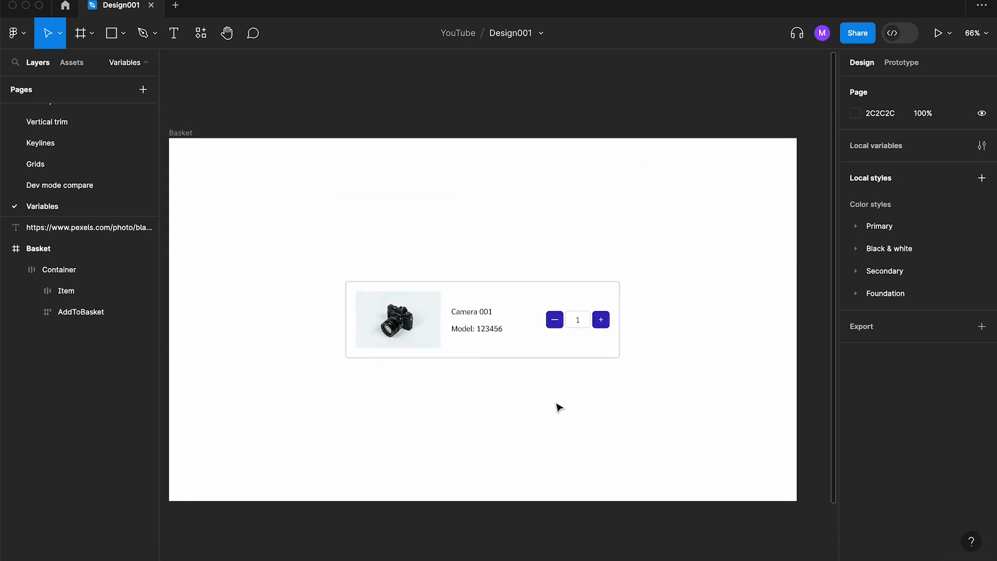
pyautogui.click(553, 319)
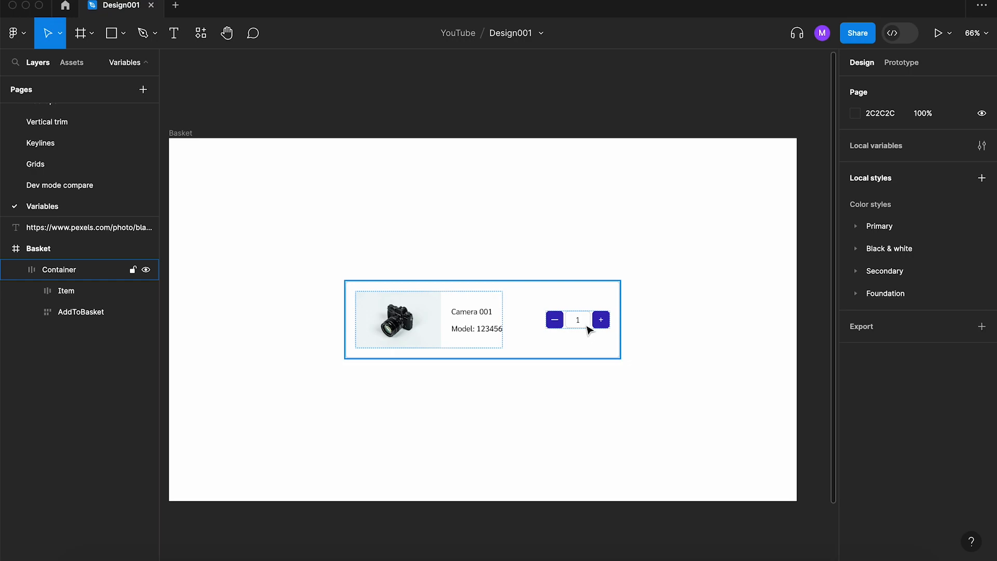
pyautogui.click(222, 226)
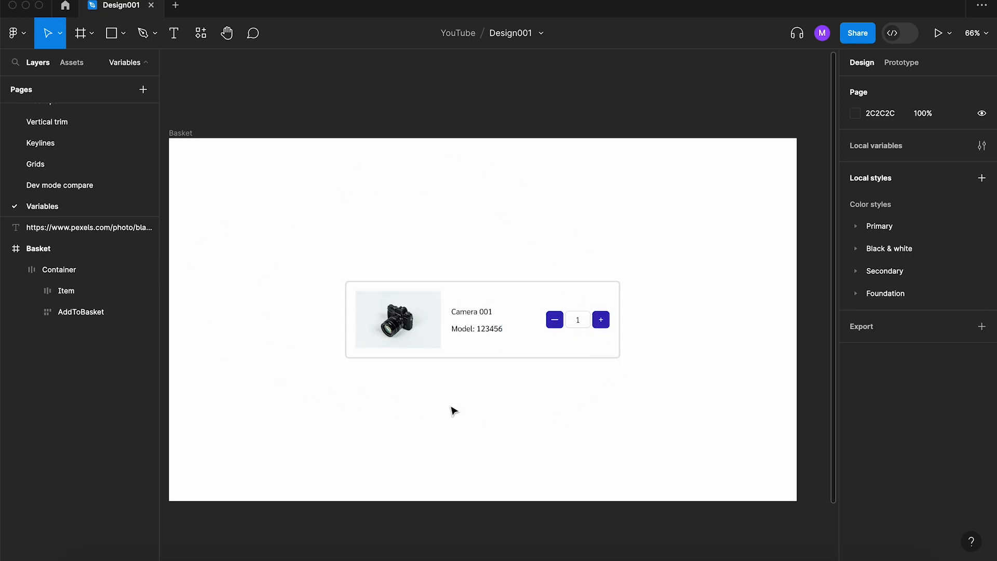
pyautogui.click(454, 310)
# Step: Create a local number variable named ItemValue with a value of 1
pyautogui.click(985, 154)
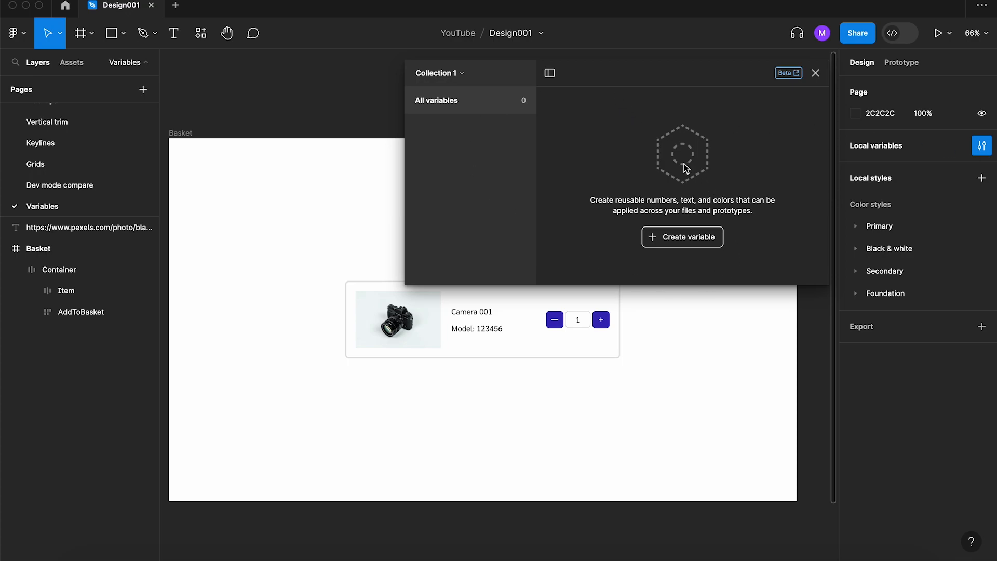
pyautogui.click(686, 241)
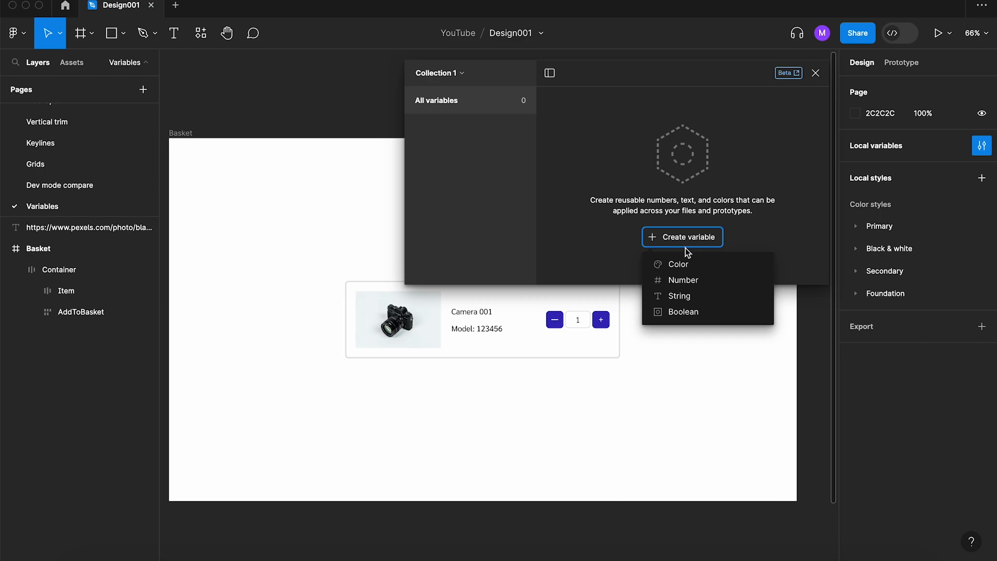
pyautogui.click(688, 281)
pyautogui.write('ItemValue')
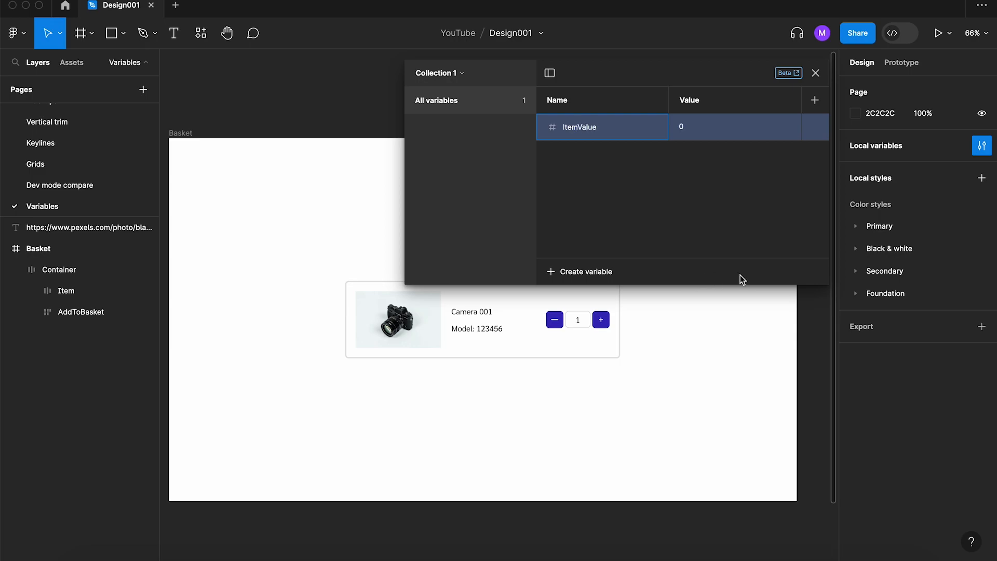
pyautogui.click(693, 130)
pyautogui.write('1')
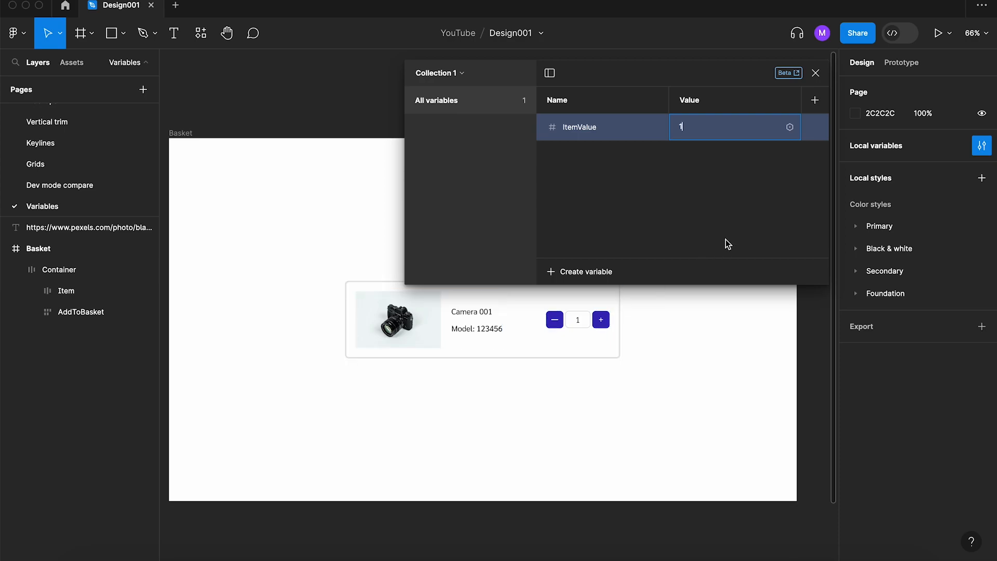
# Step: Rename the variable collection to Basket and close the local variables window
pyautogui.click(453, 73)
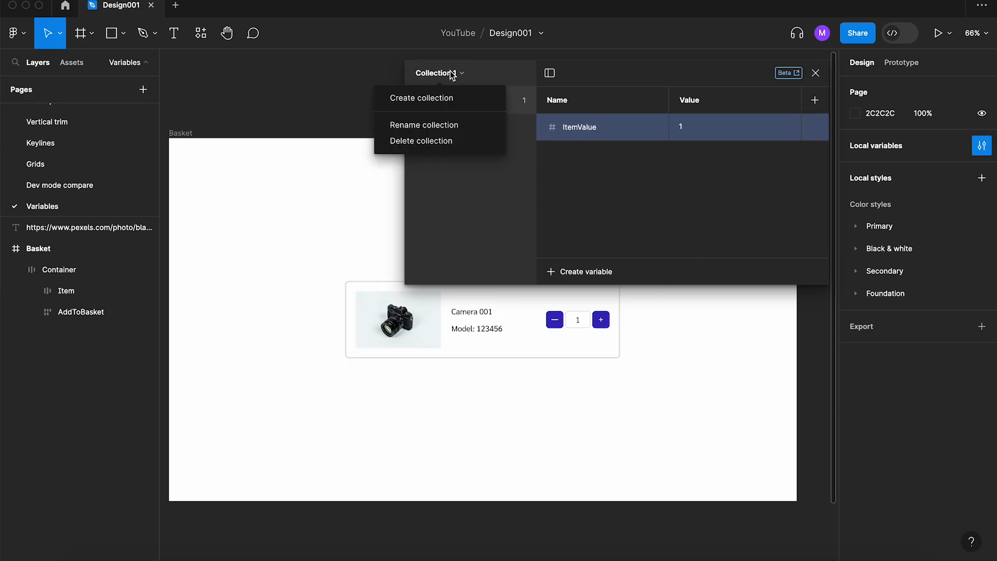
pyautogui.click(437, 127)
pyautogui.write('Basket')
pyautogui.press('Return')
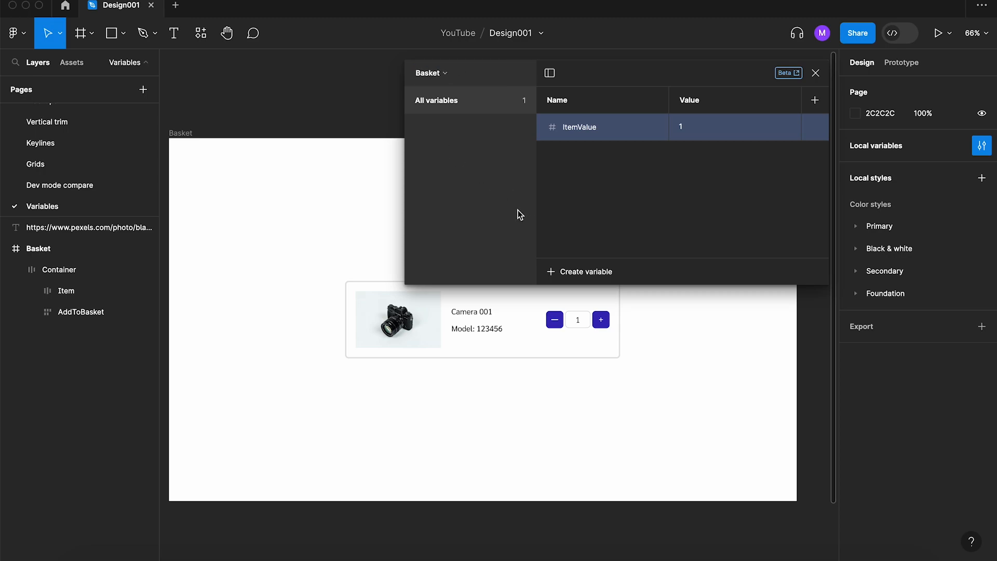
pyautogui.click(818, 72)
# Step: Bind the quantity text between the minus and plus buttons to the ItemValue variable
pyautogui.scroll(2, 559, 415)
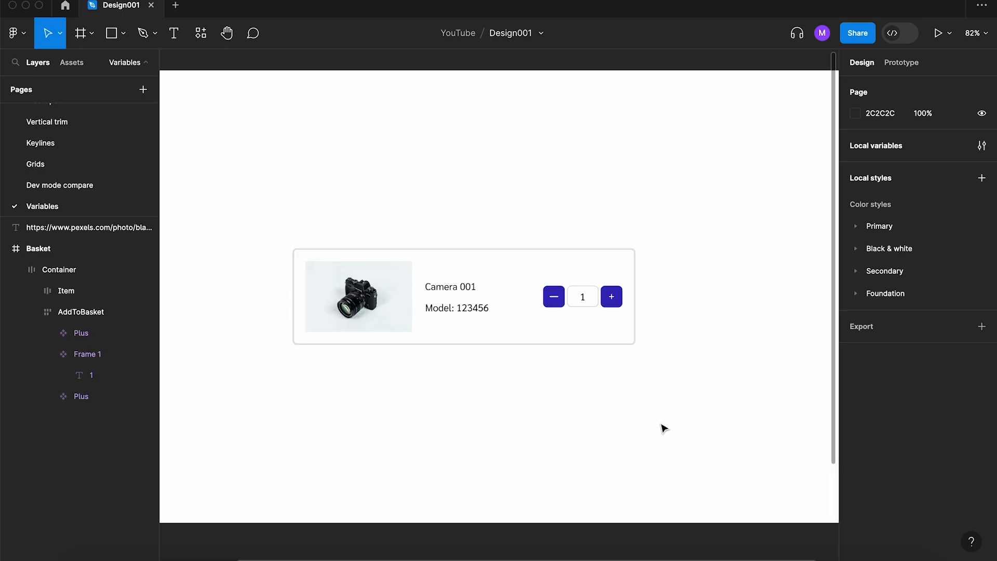
pyautogui.keyDown('super'); pyautogui.click(584, 301); pyautogui.keyUp('super')
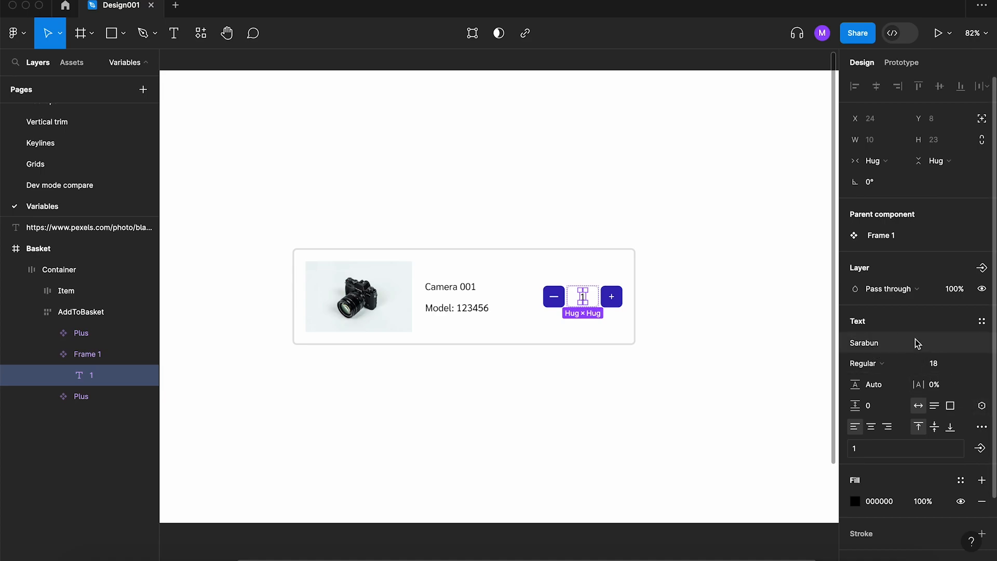
pyautogui.click(982, 405)
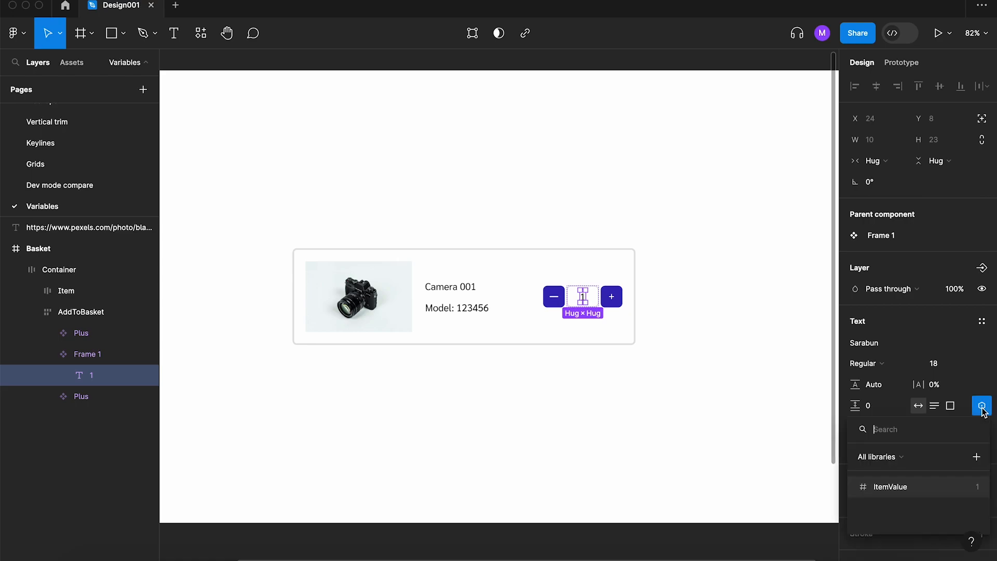
pyautogui.click(901, 491)
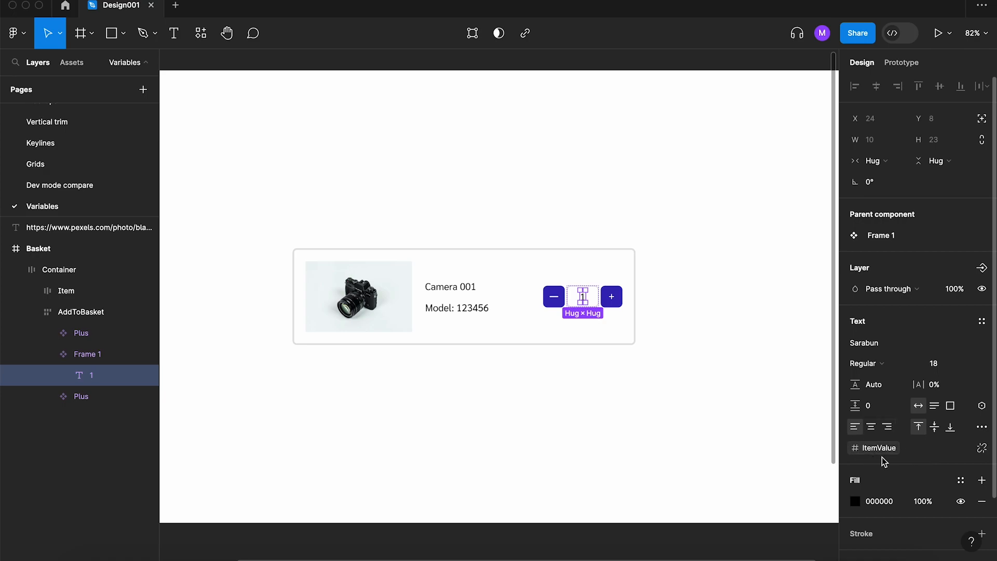
pyautogui.click(640, 485)
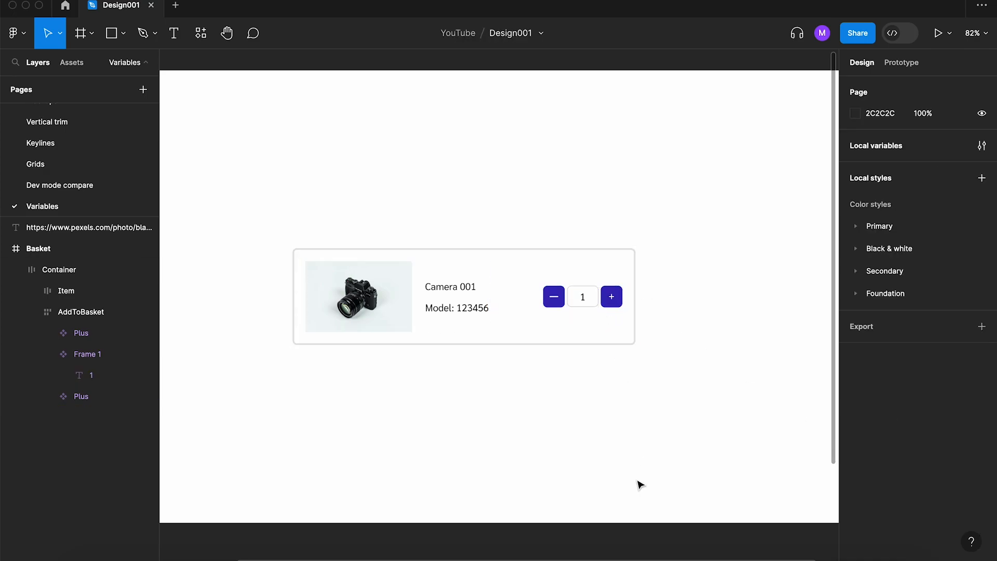
# Step: Add an on-click prototype interaction to the plus button that uses Set variable on ItemValue
pyautogui.scroll(3, 644, 467)
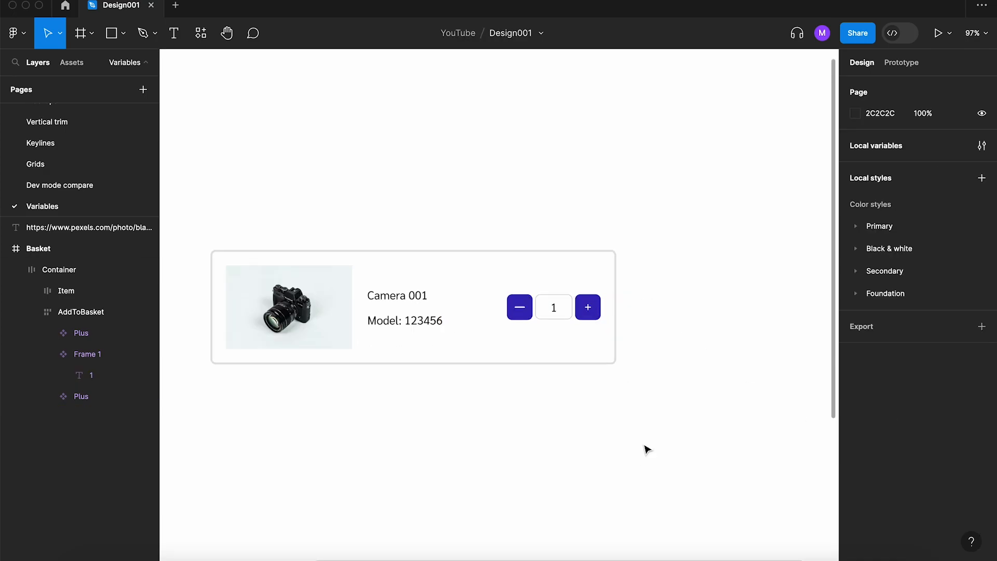
pyautogui.click(902, 62)
pyautogui.click(577, 284)
pyautogui.click(591, 319)
pyautogui.click(591, 318)
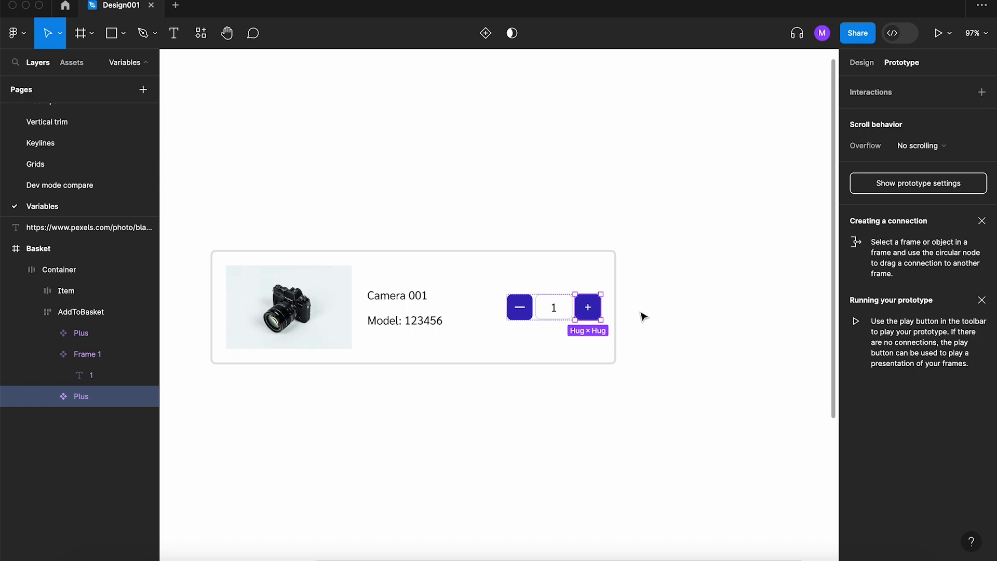
pyautogui.click(983, 93)
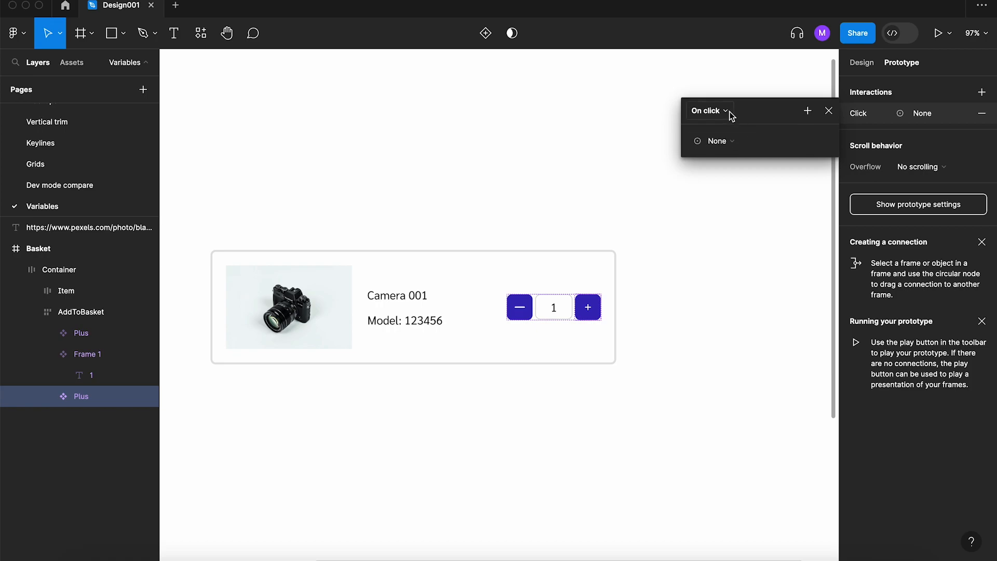
pyautogui.click(738, 144)
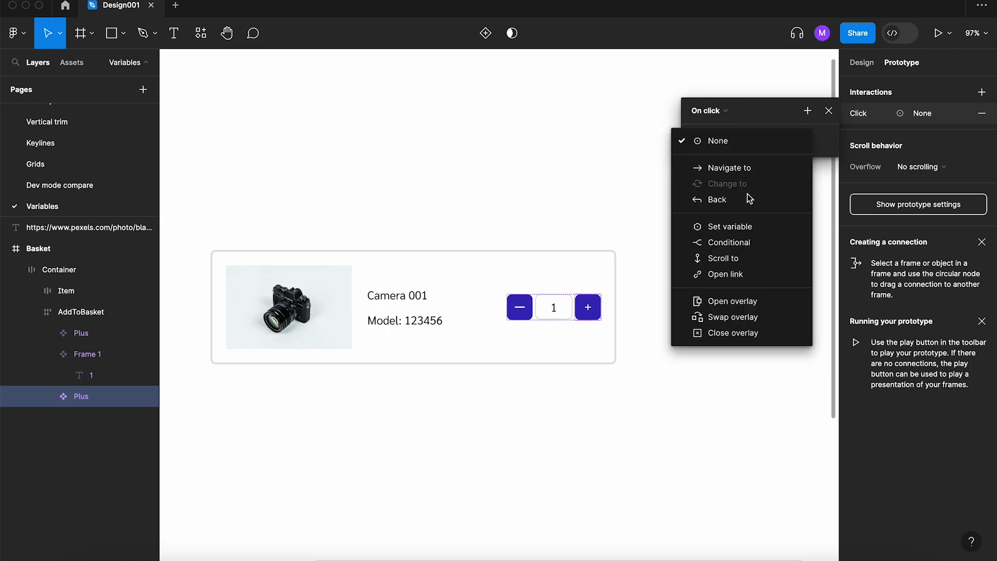
pyautogui.click(749, 227)
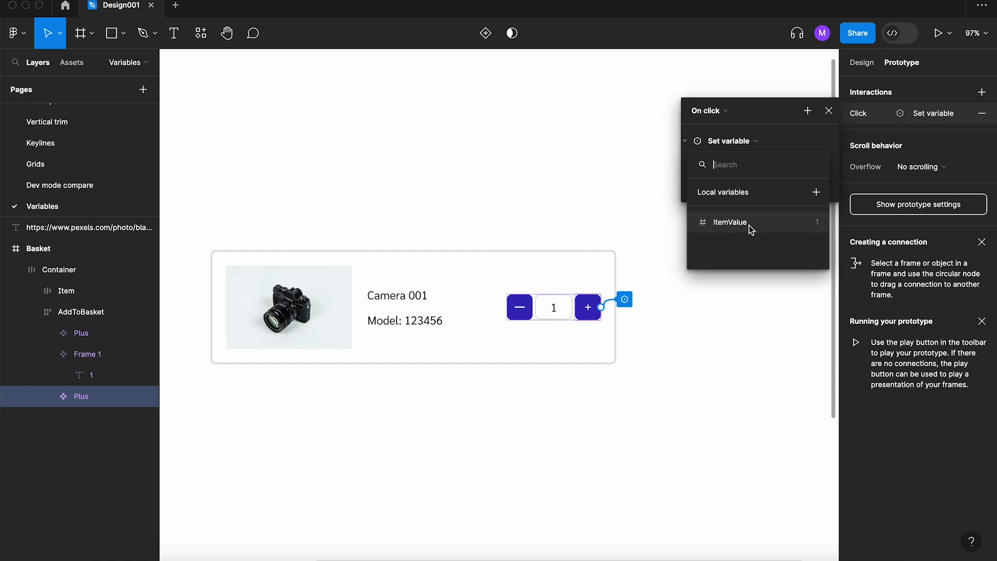
pyautogui.click(740, 231)
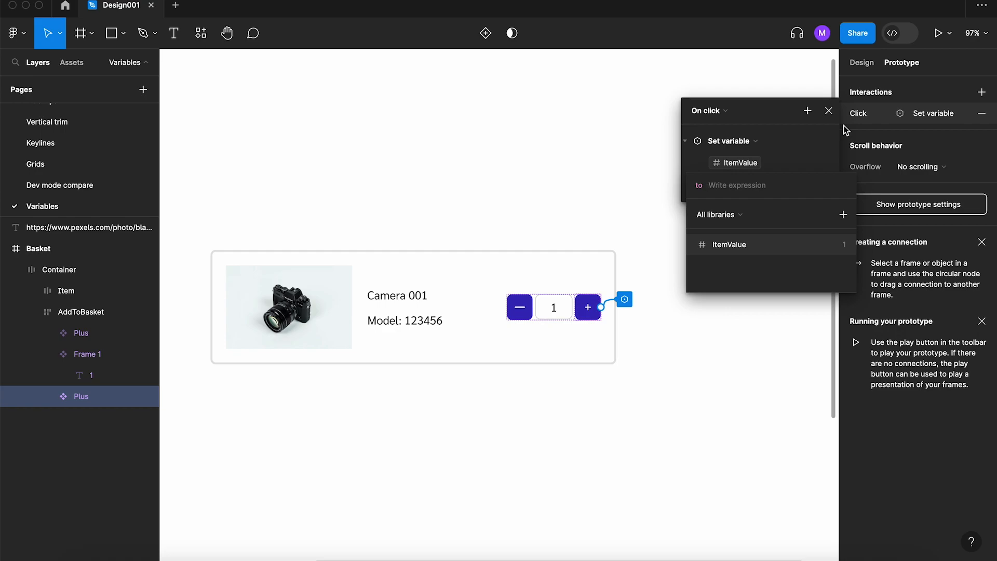
# Step: Set the plus button's variable expression to ItemValue + 1 and close the interaction settings
pyautogui.write('itemvalue')
pyautogui.press('Return')
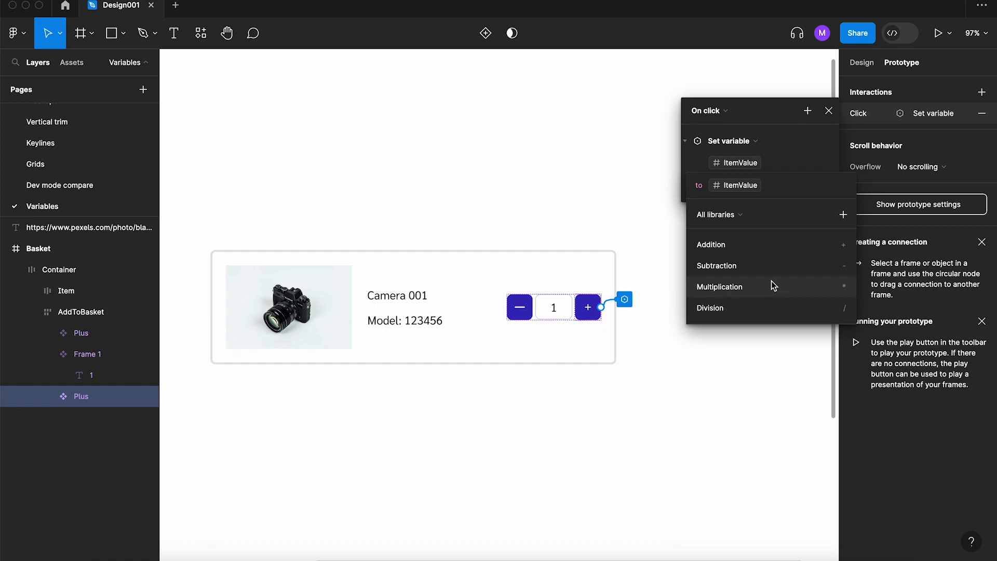
pyautogui.click(774, 247)
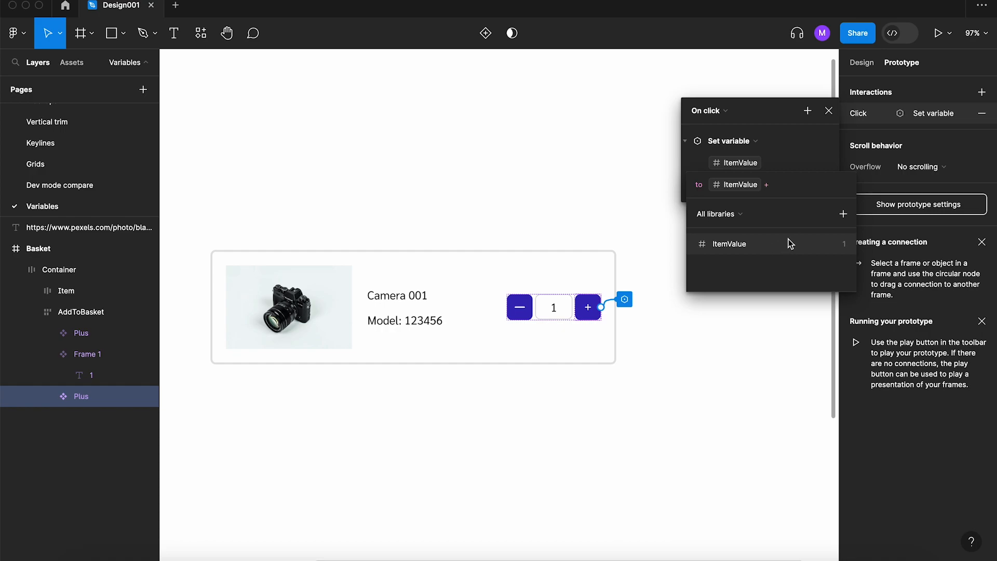
pyautogui.write('1')
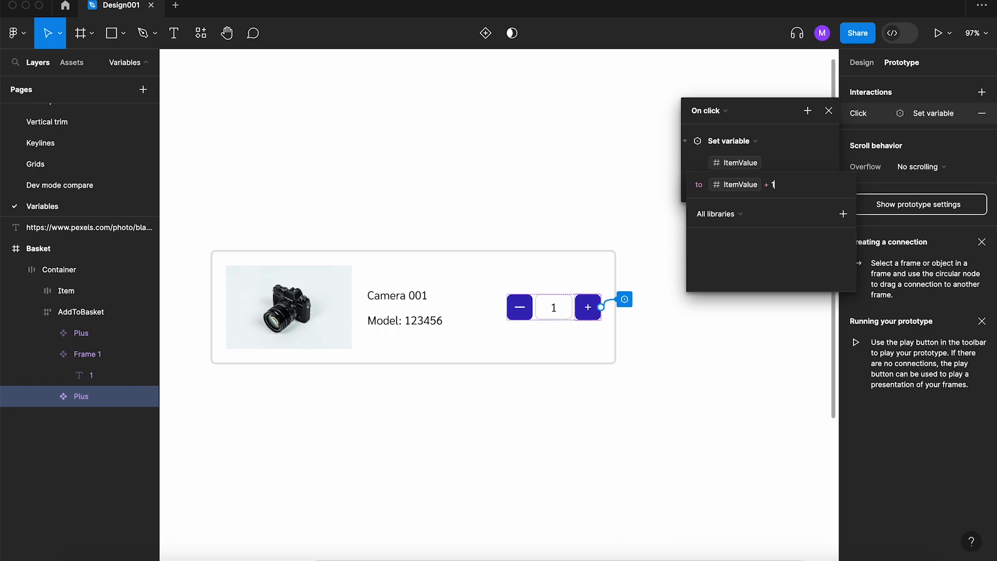
pyautogui.press('Return')
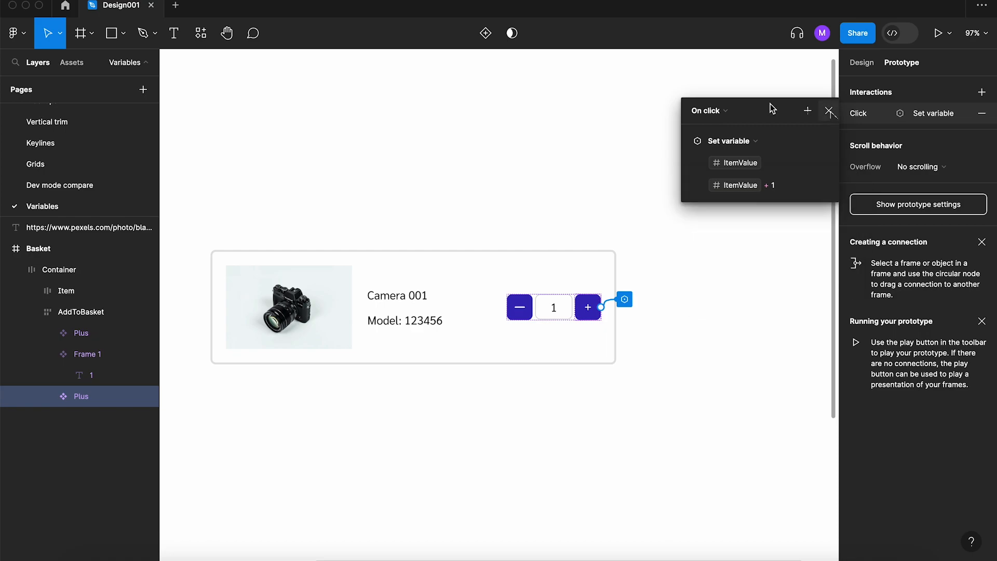
pyautogui.click(830, 111)
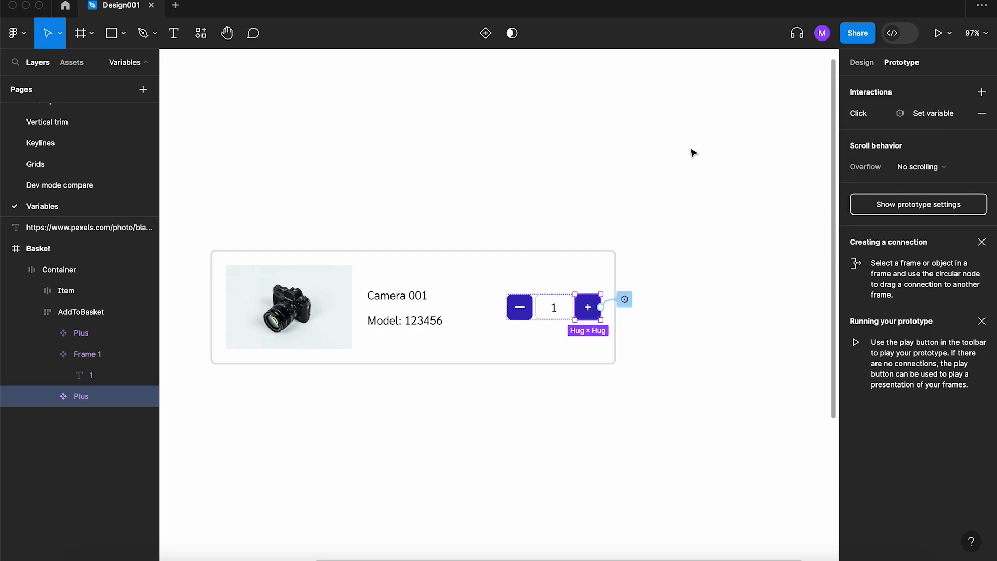
# Step: Preview the prototype, test the plus button by increasing the quantity repeatedly, and close the preview
pyautogui.click(938, 34)
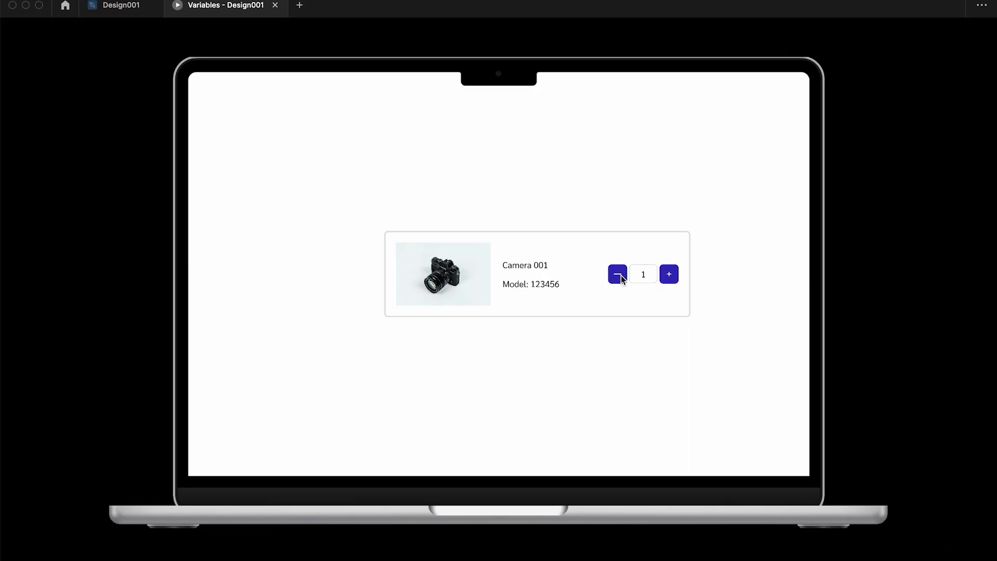
pyautogui.click(669, 275)
pyautogui.click(670, 274)
pyautogui.doubleClick(673, 280)
pyautogui.doubleClick(672, 279)
pyautogui.tripleClick(672, 279)
pyautogui.tripleClick(674, 280)
pyautogui.tripleClick(674, 280)
pyautogui.tripleClick(675, 280)
pyautogui.doubleClick(675, 280)
pyautogui.click(675, 281)
pyautogui.doubleClick(675, 280)
pyautogui.doubleClick(676, 281)
pyautogui.doubleClick(676, 280)
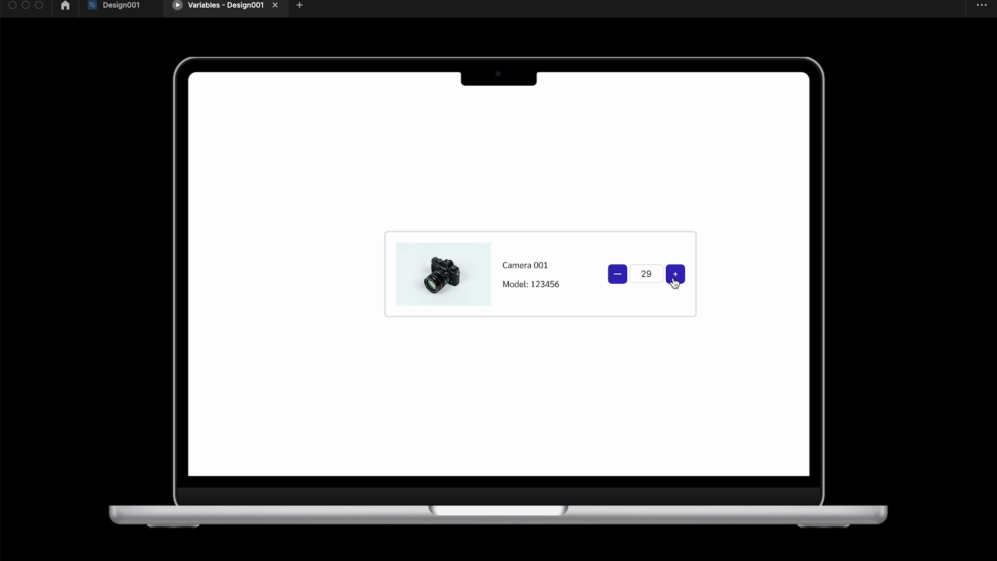
pyautogui.doubleClick(676, 281)
pyautogui.tripleClick(676, 281)
pyautogui.tripleClick(676, 280)
pyautogui.doubleClick(676, 280)
pyautogui.tripleClick(675, 281)
pyautogui.tripleClick(675, 281)
pyautogui.click(675, 281)
pyautogui.click(675, 275)
pyautogui.tripleClick(676, 278)
pyautogui.doubleClick(675, 278)
pyautogui.tripleClick(675, 278)
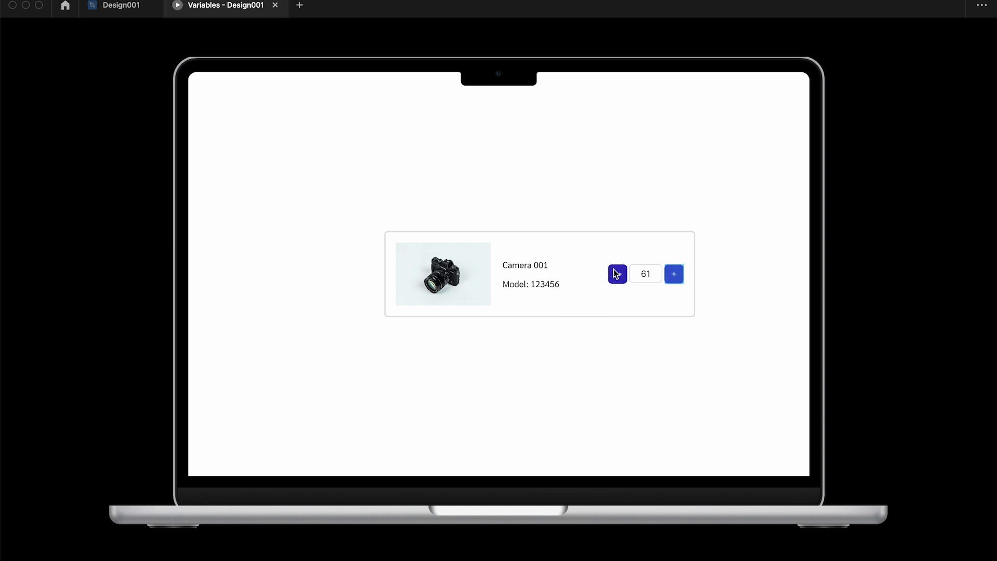
pyautogui.press('super+w')
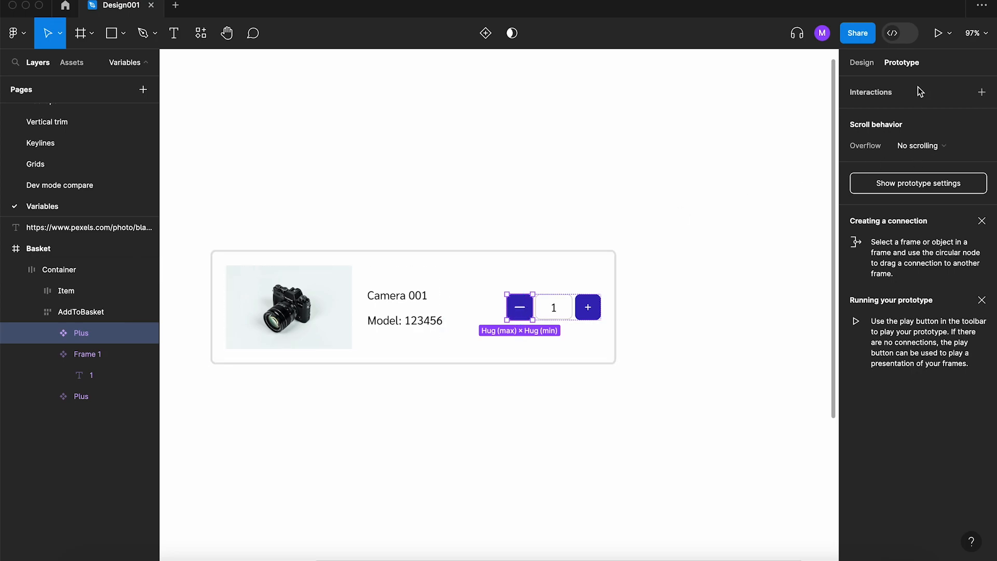
# Step: Add an on-click interaction to the minus button that uses Set variable on ItemValue
pyautogui.click(983, 93)
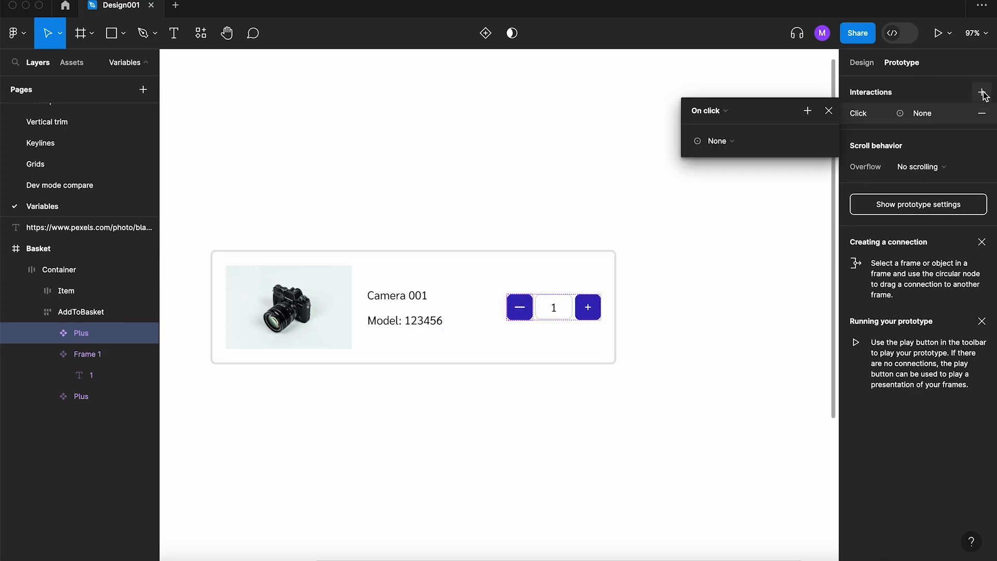
pyautogui.click(735, 142)
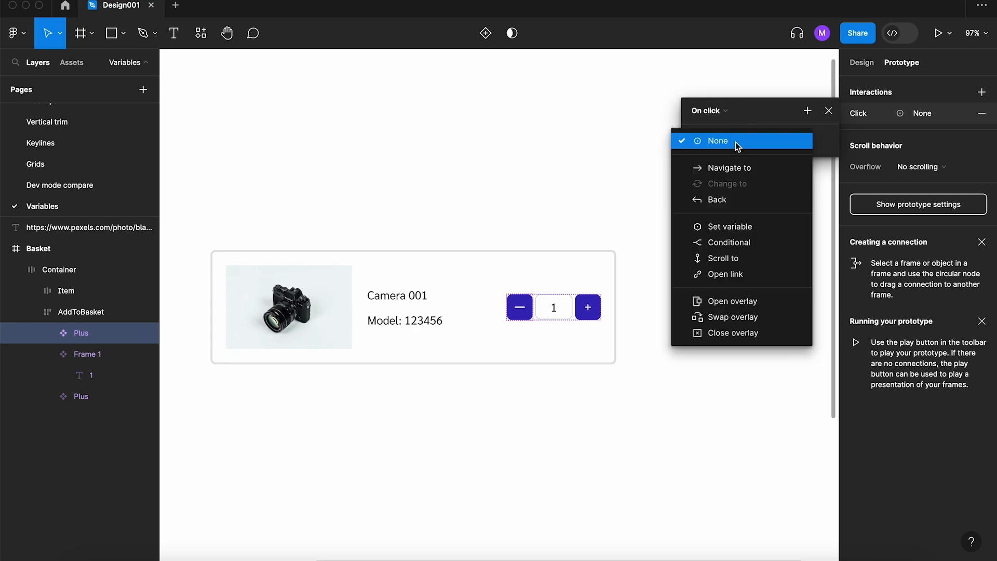
pyautogui.click(749, 227)
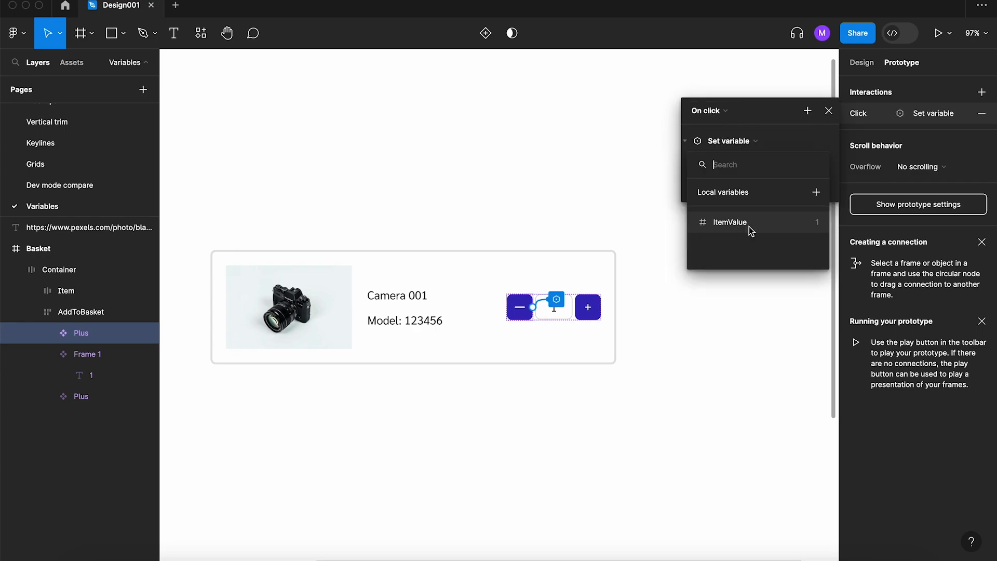
pyautogui.click(746, 226)
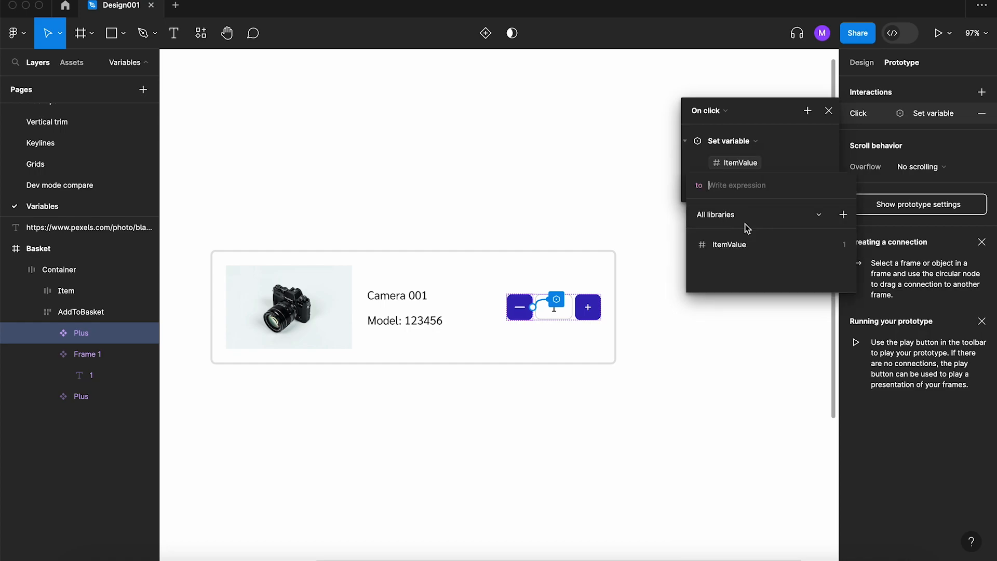
# Step: Set the minus button's variable expression to ItemValue - 1, close the interaction settings, and deselect the button
pyautogui.write('itemval')
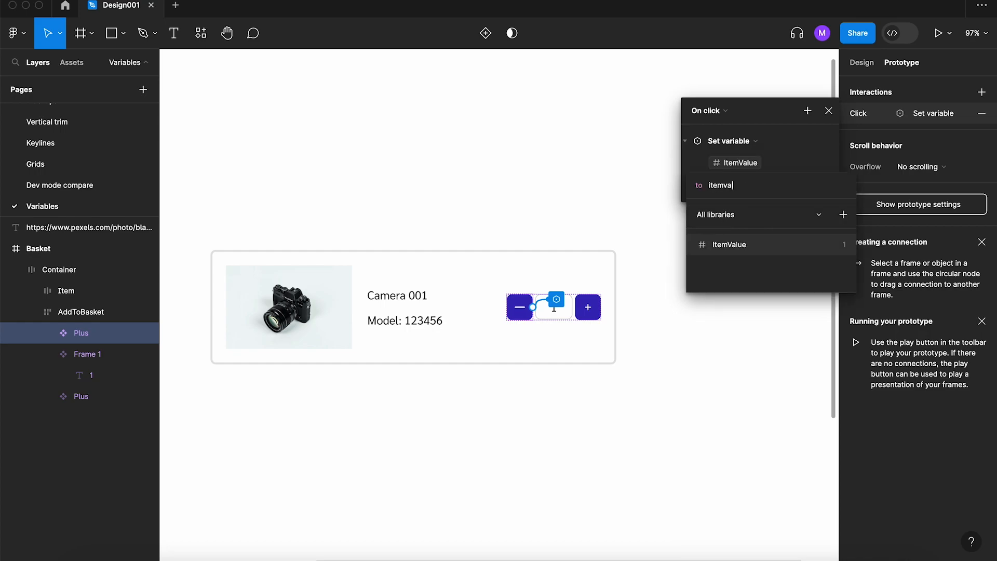
pyautogui.write('ue')
pyautogui.press('Return')
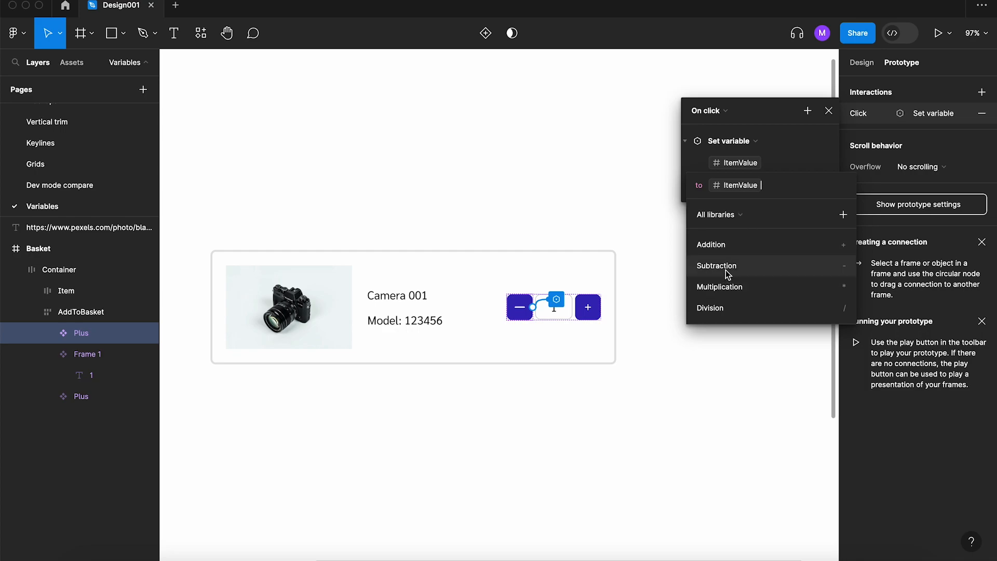
pyautogui.click(730, 266)
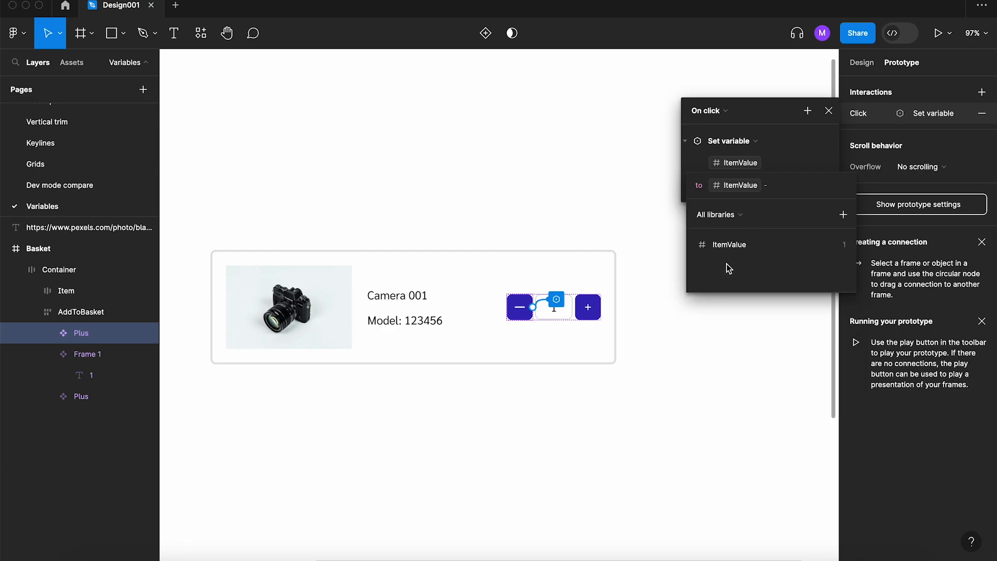
pyautogui.write('1')
pyautogui.click(830, 149)
pyautogui.click(829, 110)
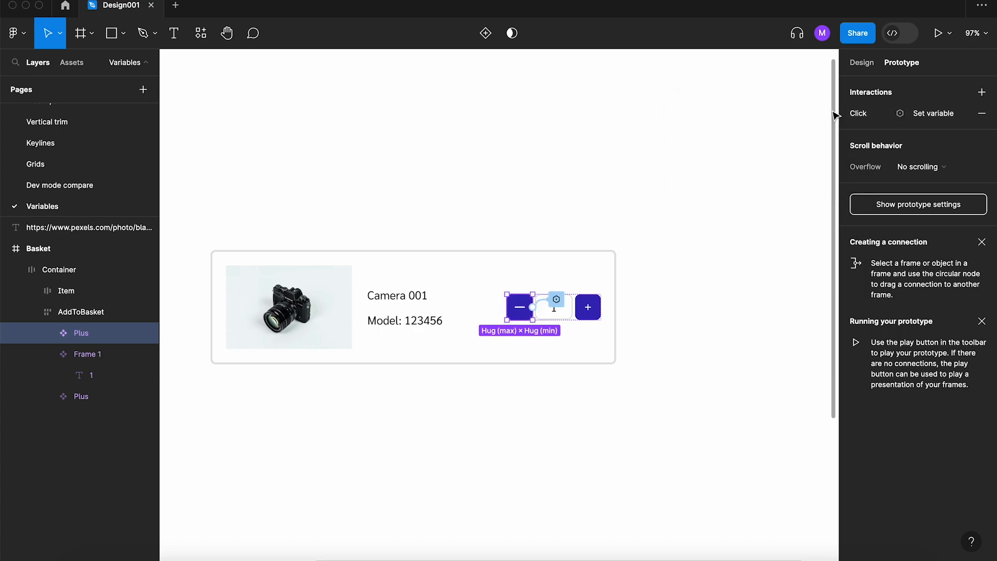
pyautogui.click(678, 208)
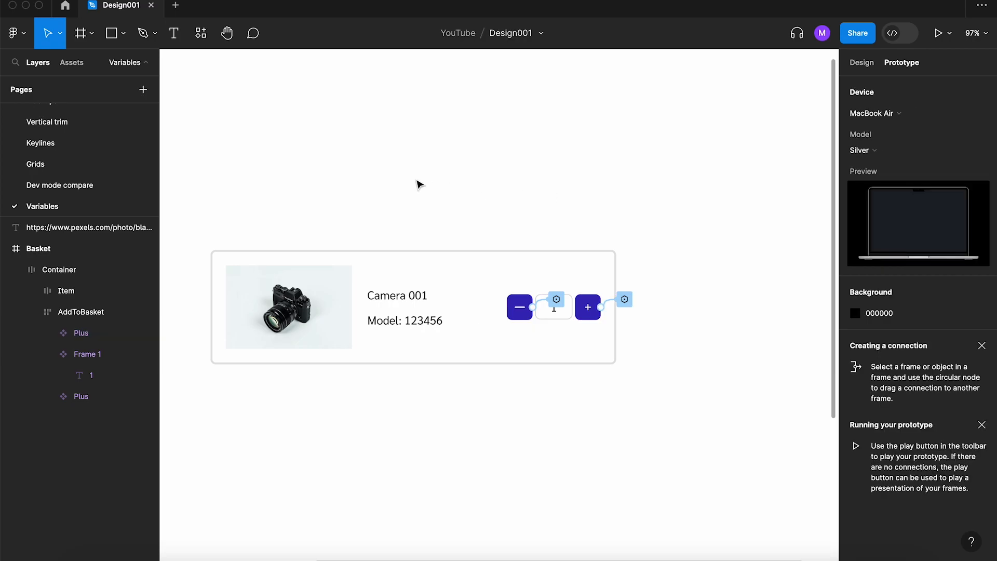
# Step: Preview the prototype and test the plus button by raising the camera's quantity repeatedly
pyautogui.scroll(-5, 416, 186)
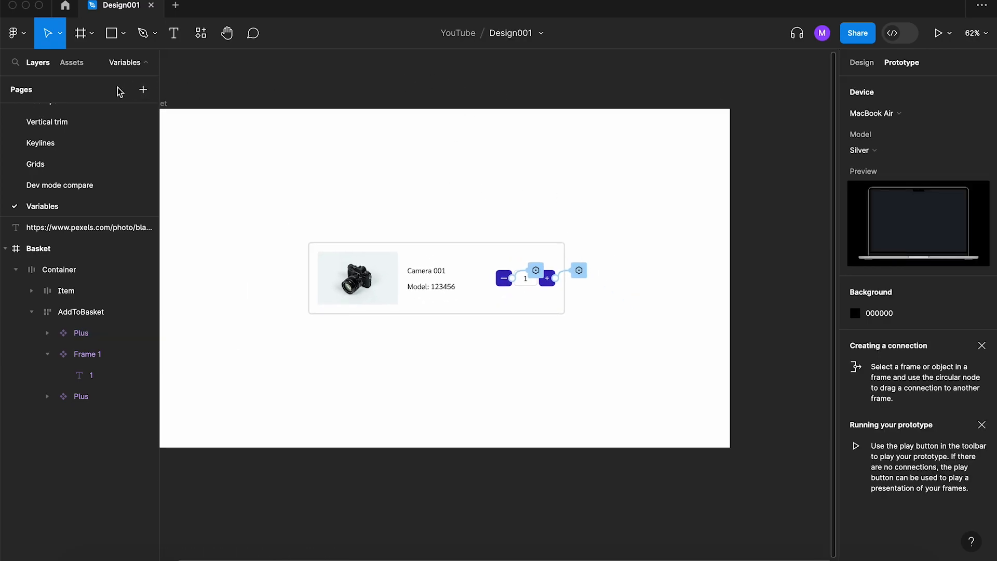
pyautogui.press('super+alt+Return')
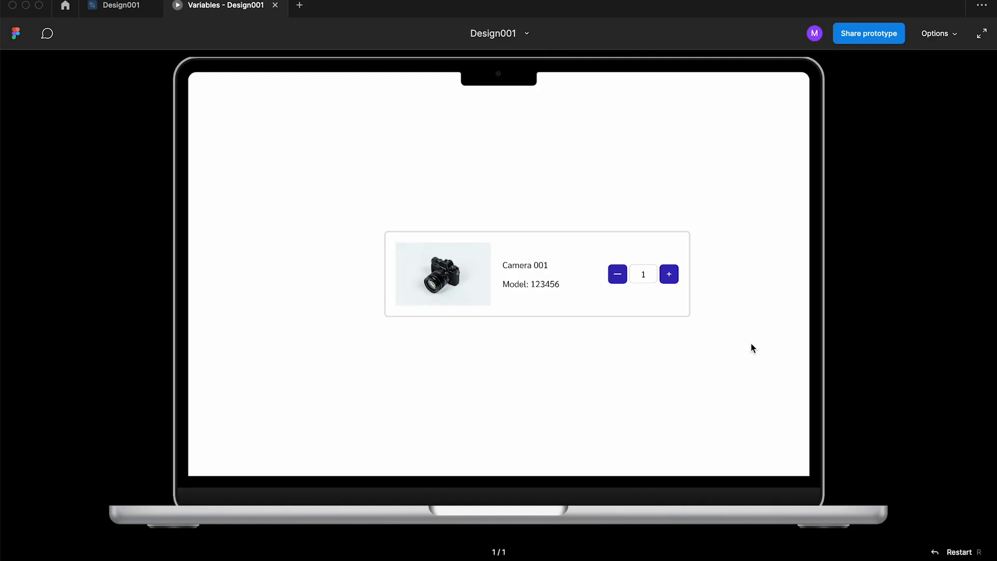
pyautogui.click(670, 275)
pyautogui.click(670, 275)
pyautogui.click(669, 275)
pyautogui.click(670, 276)
pyautogui.click(670, 275)
pyautogui.click(670, 276)
pyautogui.click(670, 276)
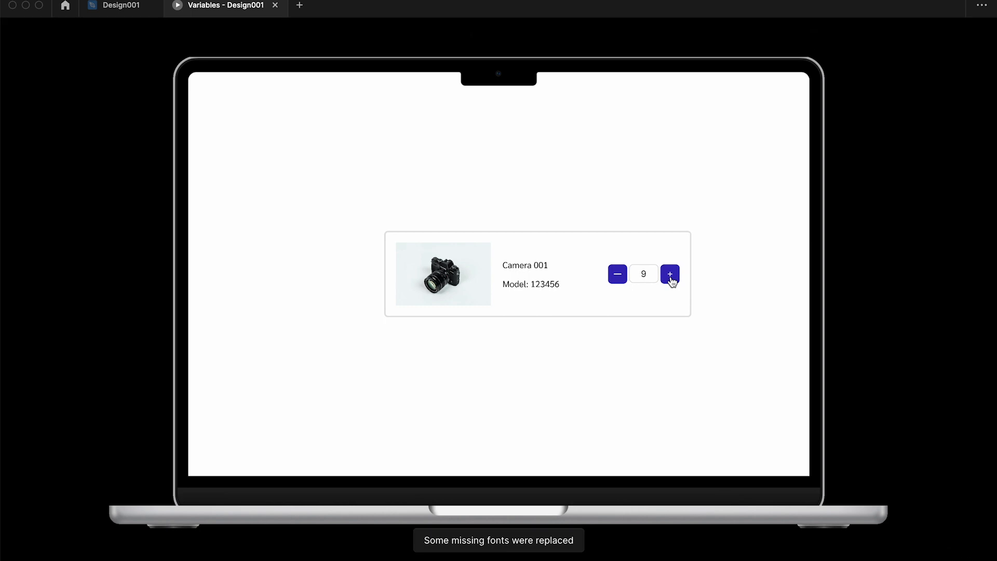
pyautogui.click(671, 280)
# Step: Test the minus button in the preview by lowering the quantity repeatedly to below zero
pyautogui.click(615, 280)
pyautogui.click(614, 281)
pyautogui.click(614, 280)
pyautogui.click(614, 281)
pyautogui.click(613, 280)
pyautogui.click(613, 281)
pyautogui.click(613, 280)
pyautogui.click(613, 281)
pyautogui.click(614, 280)
pyautogui.click(613, 281)
pyautogui.click(614, 280)
pyautogui.click(613, 281)
pyautogui.click(614, 281)
pyautogui.click(614, 281)
pyautogui.click(614, 280)
pyautogui.click(614, 280)
pyautogui.click(614, 280)
pyautogui.click(614, 280)
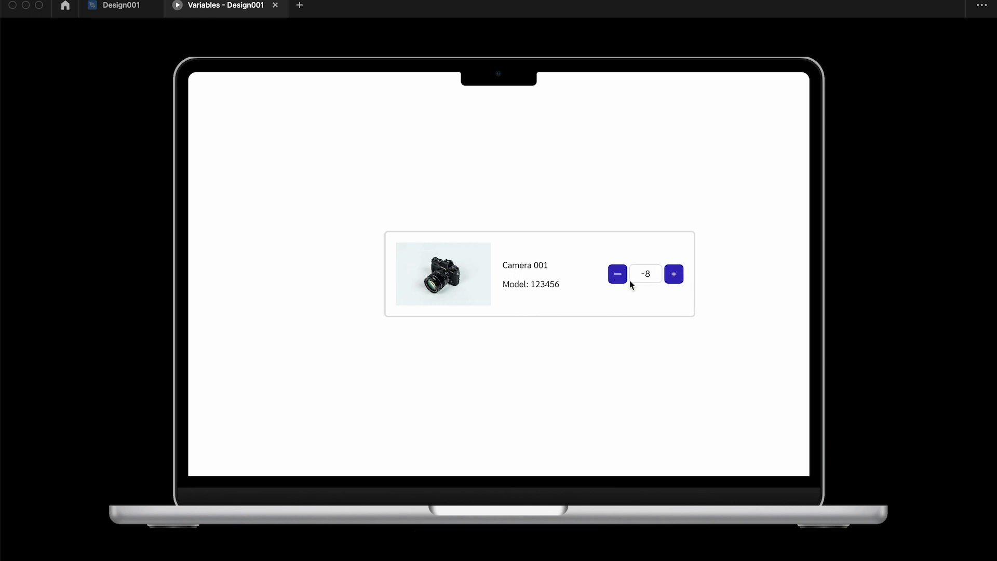
# Step: Raise the negative quantity back to 0 with the plus button and close the preview
pyautogui.click(675, 279)
pyautogui.click(675, 279)
pyautogui.click(675, 279)
pyautogui.click(674, 278)
pyautogui.click(675, 279)
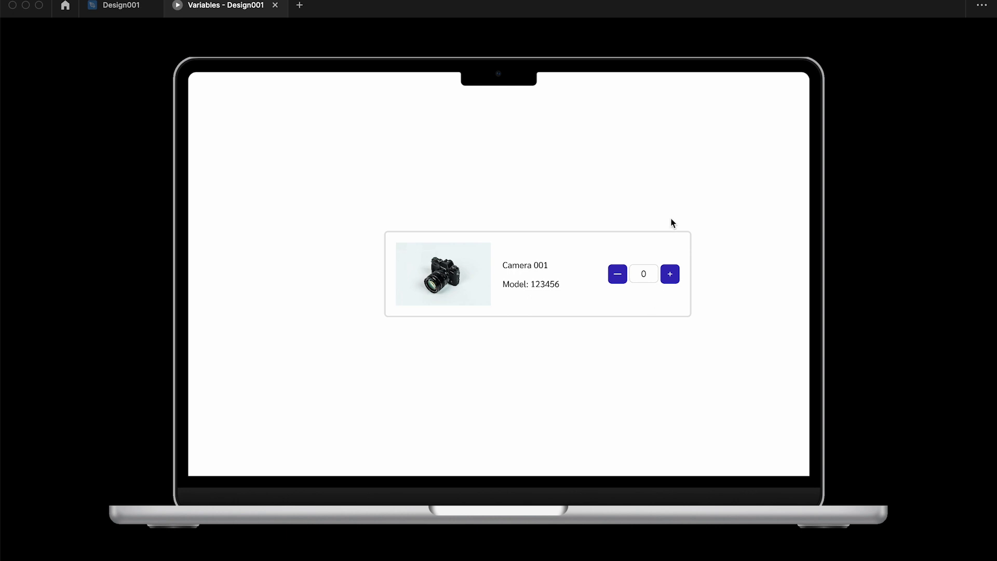
pyautogui.click(275, 5)
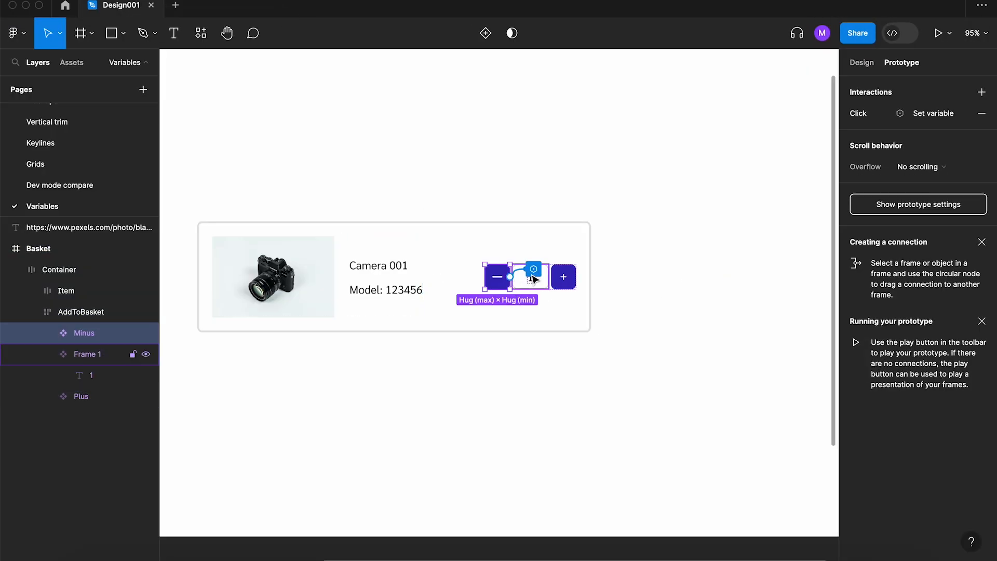
# Step: Add a Conditional action to the minus button's on-click interaction with the condition ItemValue > 0
pyautogui.click(533, 269)
pyautogui.moveTo(545, 307); pyautogui.dragTo(725, 130)
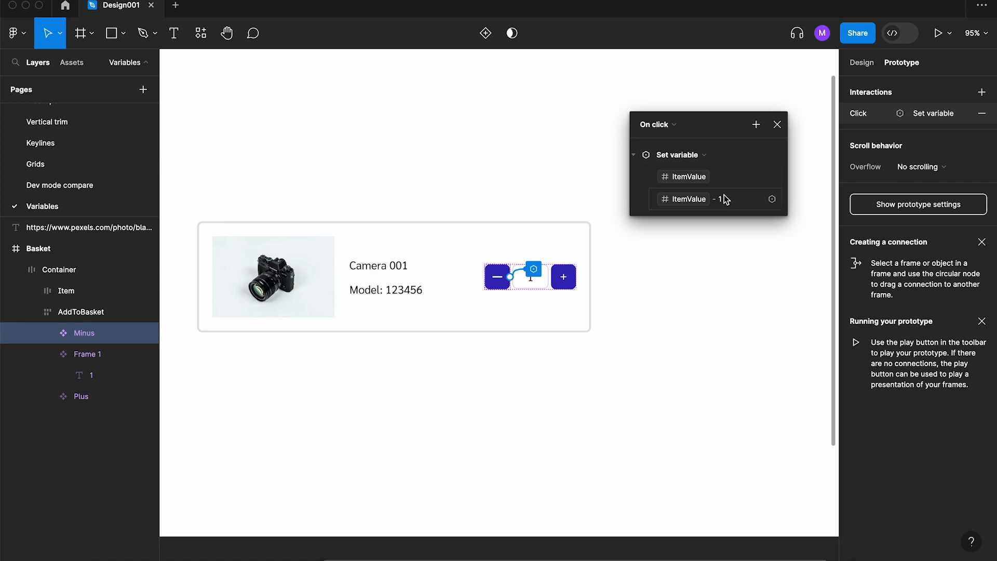
pyautogui.click(757, 128)
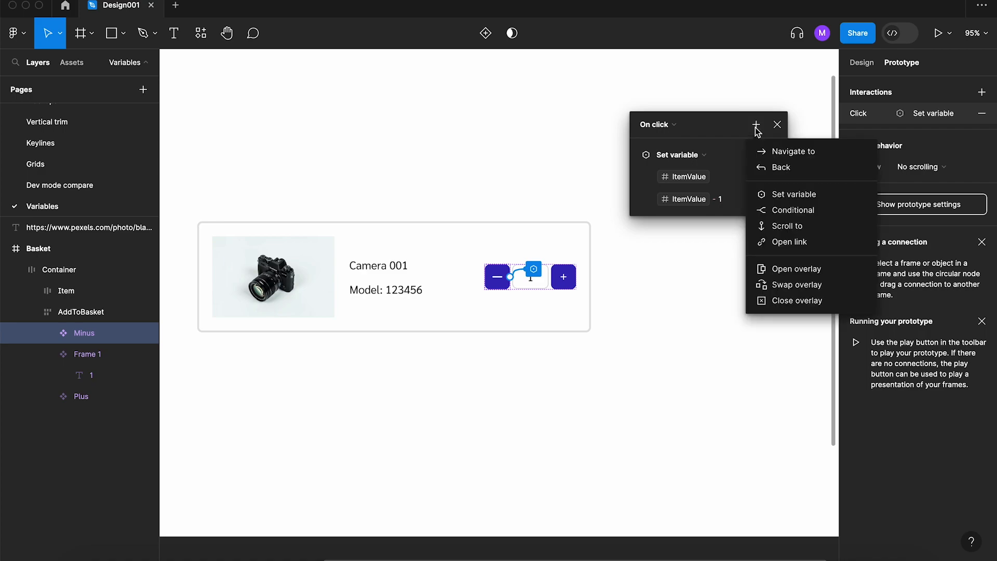
pyautogui.click(808, 212)
pyautogui.click(692, 245)
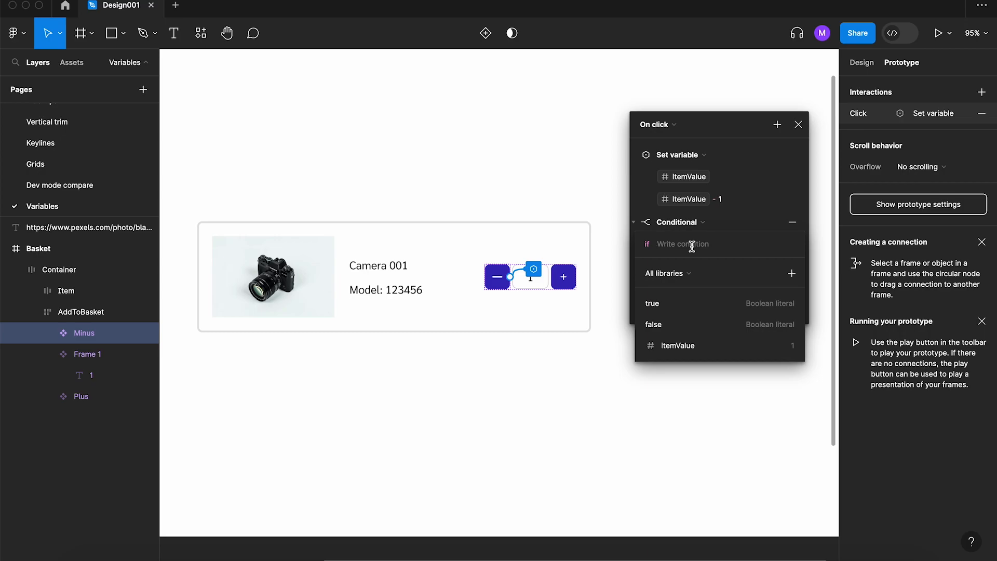
pyautogui.write('ItemV')
pyautogui.press('Return')
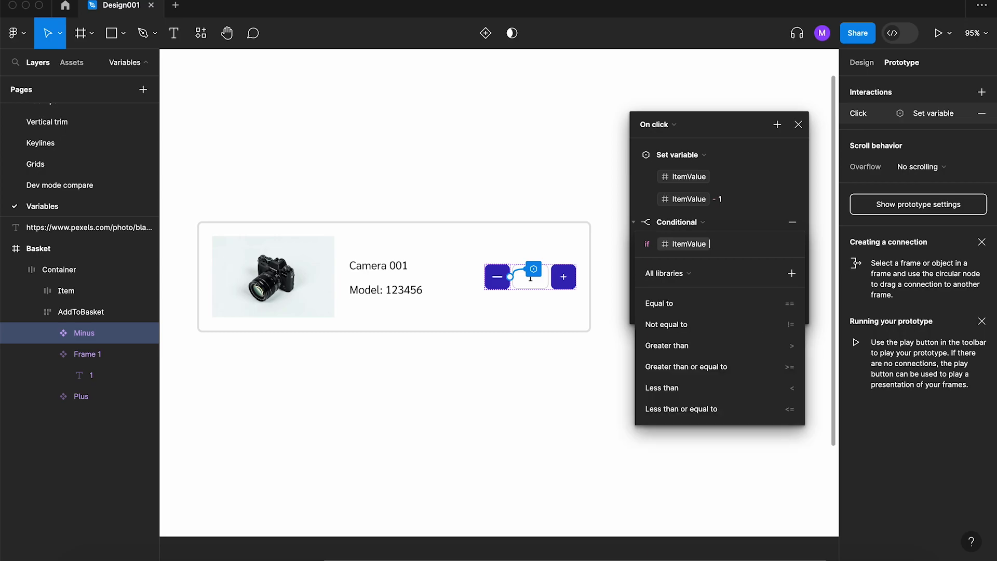
pyautogui.click(712, 345)
pyautogui.write('0')
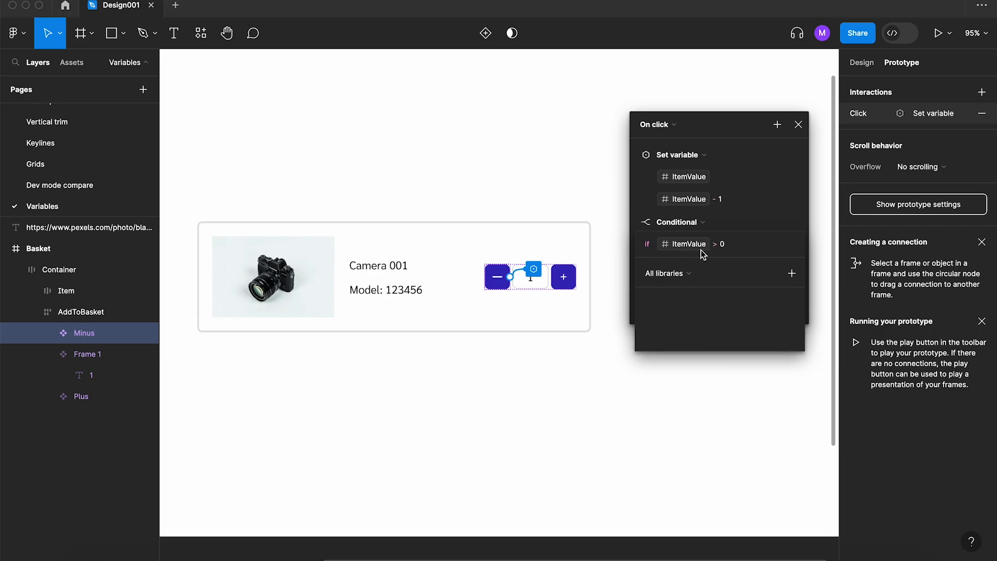
# Step: Move the minus button's Set variable action into the conditional's if branch and close the interaction settings
pyautogui.click(645, 157)
pyautogui.click(646, 156)
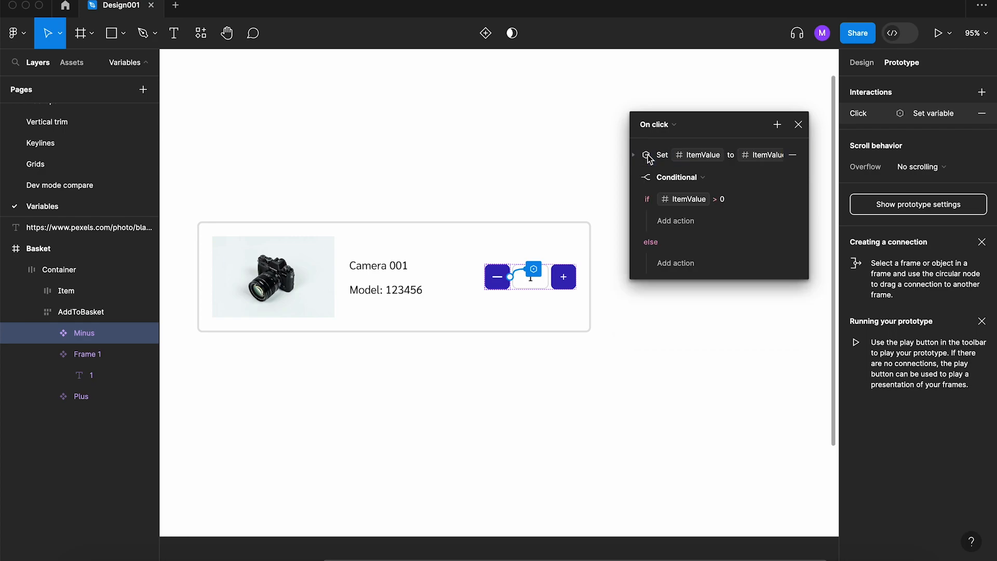
pyautogui.click(649, 158)
pyautogui.moveTo(649, 158); pyautogui.dragTo(658, 230)
pyautogui.click(651, 198)
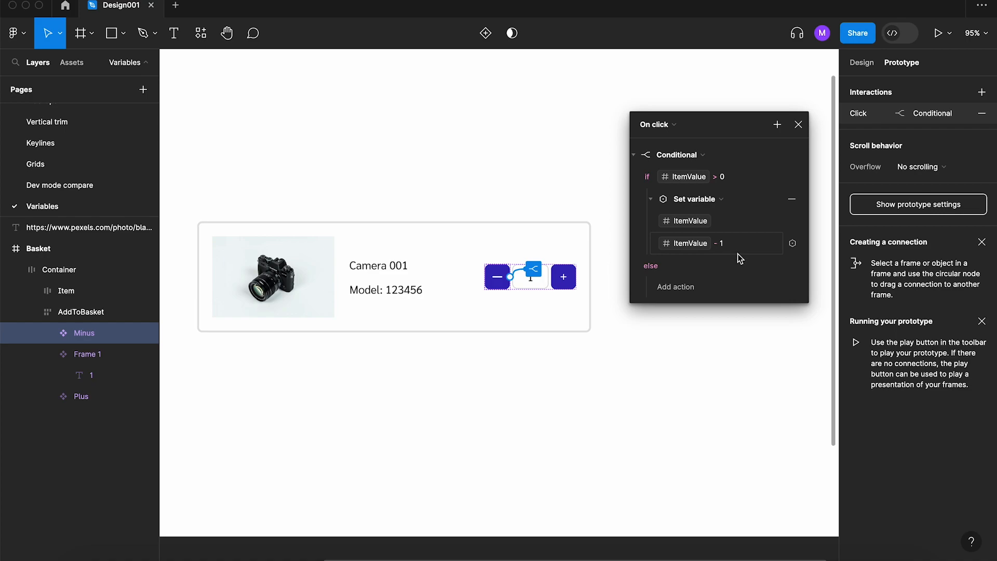
pyautogui.click(799, 125)
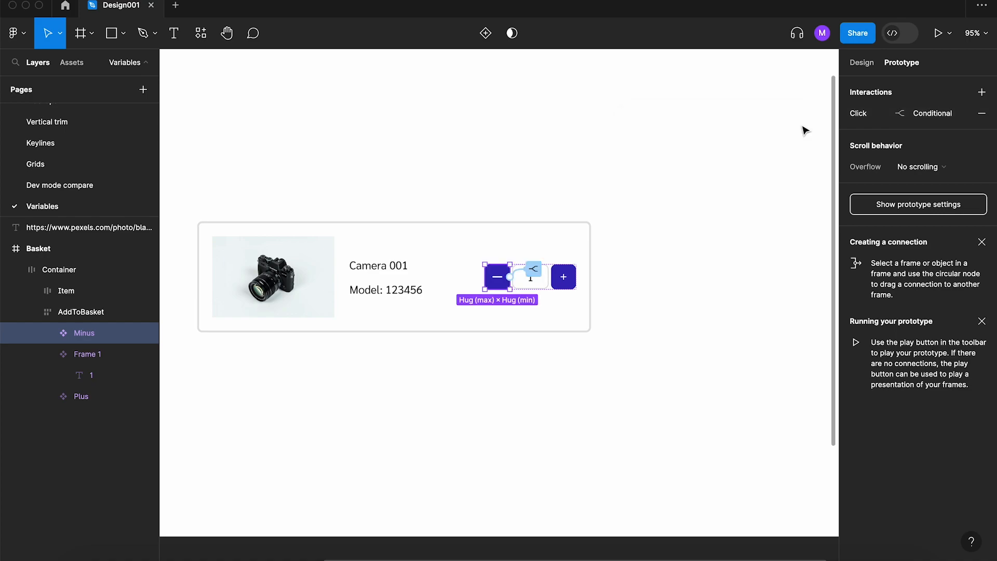
pyautogui.click(433, 175)
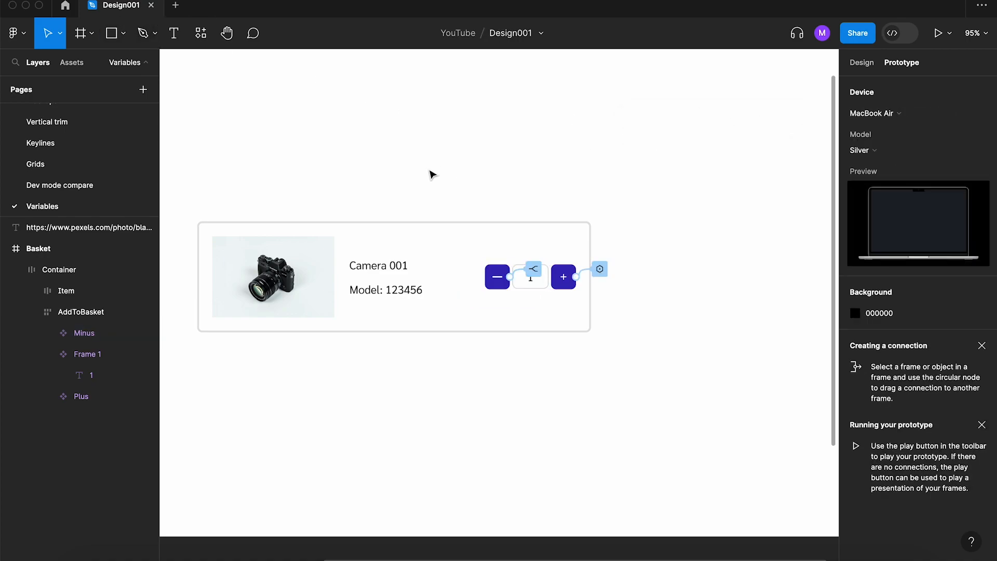
# Step: Preview the prototype with the new condition and raise the quantity to 7 using the plus button
pyautogui.click(938, 32)
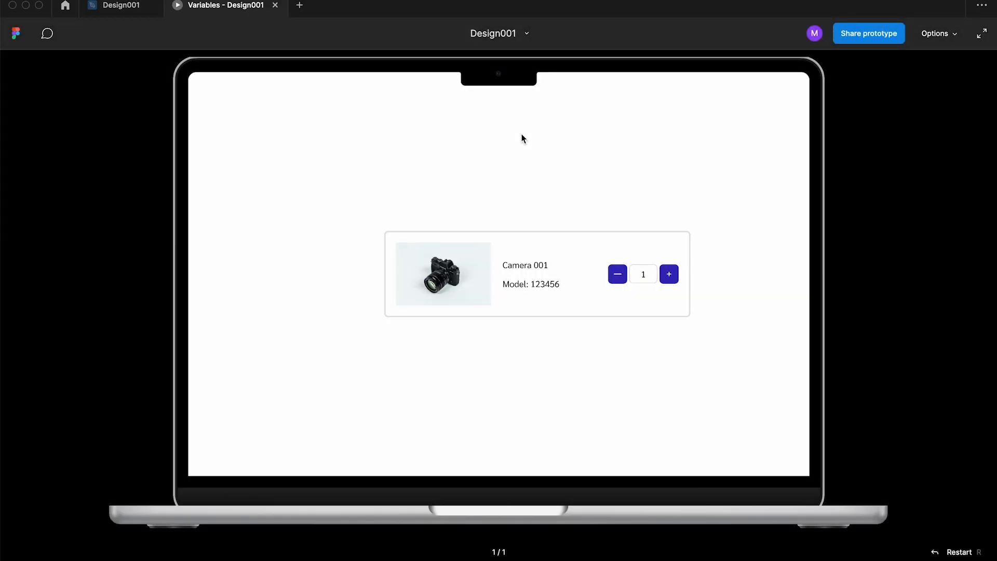
pyautogui.click(669, 276)
pyautogui.click(668, 275)
pyautogui.click(669, 275)
pyautogui.click(669, 275)
pyautogui.click(669, 275)
pyautogui.click(669, 276)
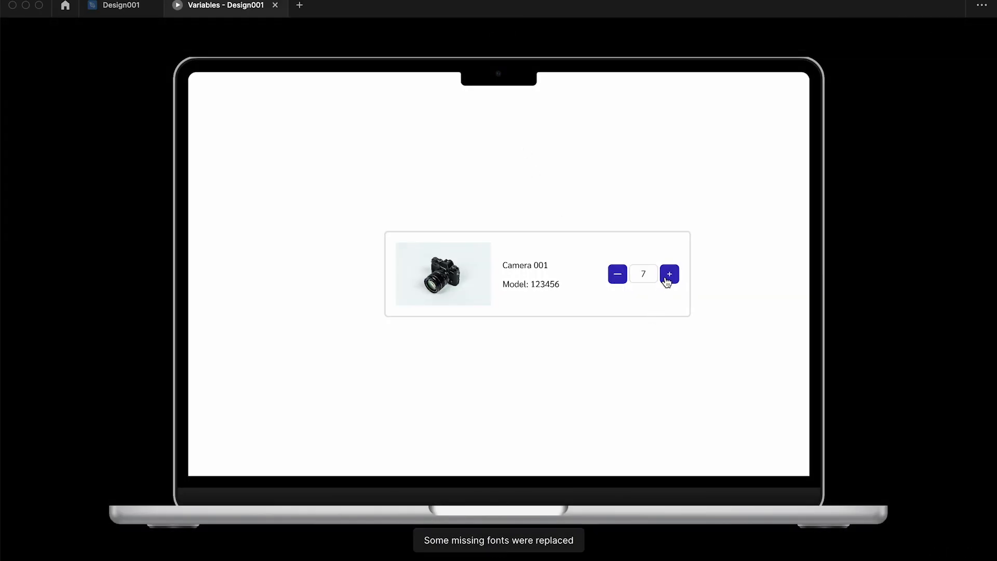
# Step: Lower the quantity to 0 with the minus button to test the conditional limit
pyautogui.click(618, 278)
pyautogui.click(619, 277)
pyautogui.click(618, 278)
pyautogui.click(620, 279)
pyautogui.click(620, 279)
pyautogui.click(620, 279)
pyautogui.click(620, 279)
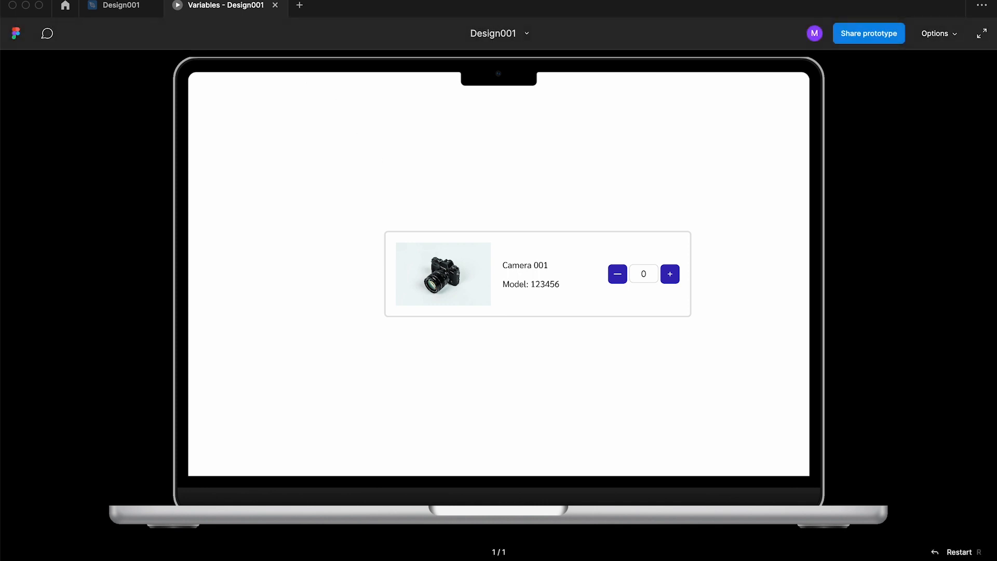
# Step: Return to the Design001 file, clear the selection, and switch from prototype to design properties with the whole Basket frame in view
pyautogui.click(111, 6)
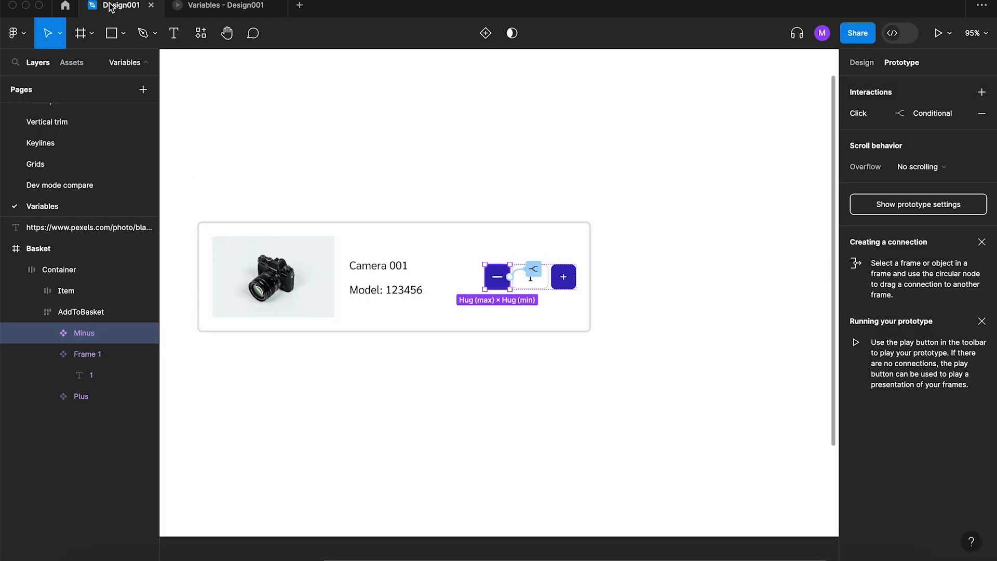
pyautogui.click(509, 199)
pyautogui.keyDown('ctrl'); pyautogui.scroll(-2, 509, 199); pyautogui.keyUp('ctrl')
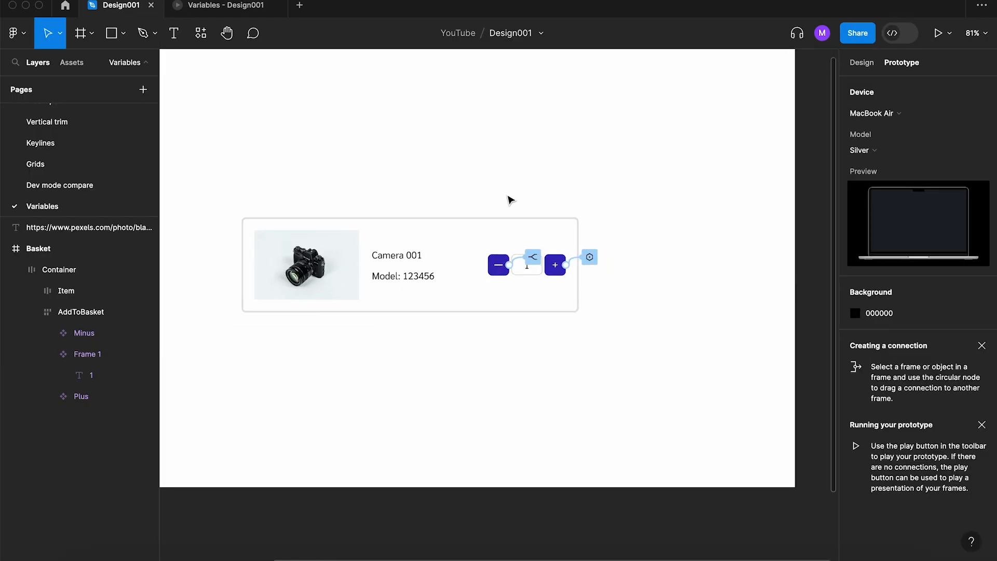
pyautogui.scroll(3, 509, 199)
pyautogui.hscroll(-4, 509, 199)
pyautogui.keyDown('ctrl'); pyautogui.scroll(-2, 509, 199); pyautogui.keyUp('ctrl')
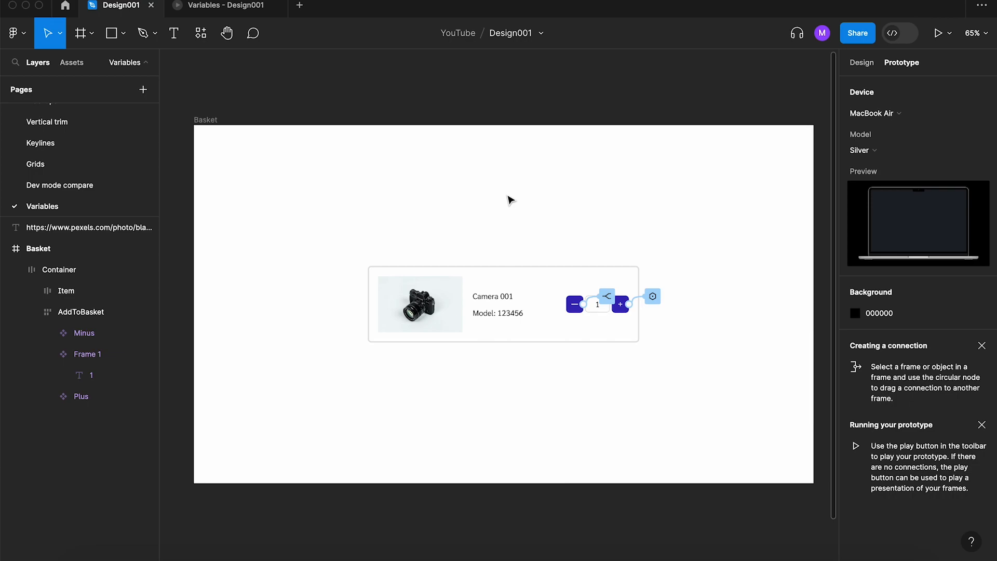
pyautogui.keyDown('ctrl'); pyautogui.scroll(-2, 509, 199); pyautogui.keyUp('ctrl')
pyautogui.click(593, 261)
pyautogui.click(726, 162)
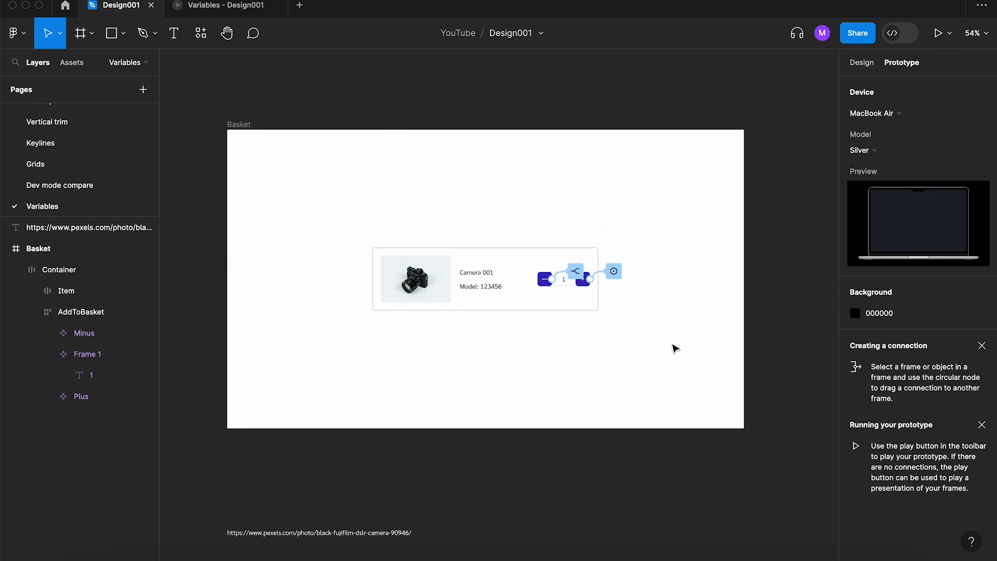
pyautogui.hotkey('shift', 'e')
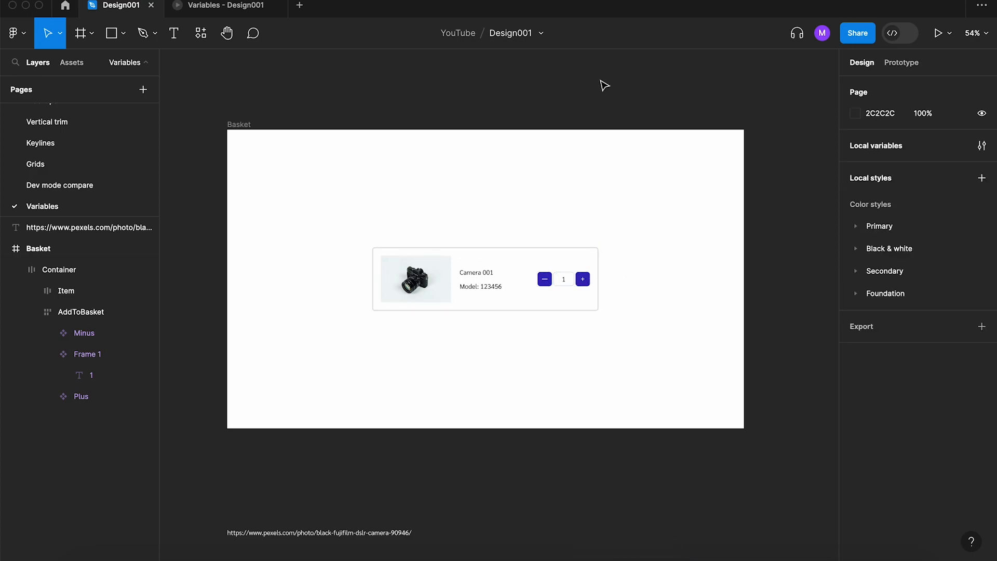